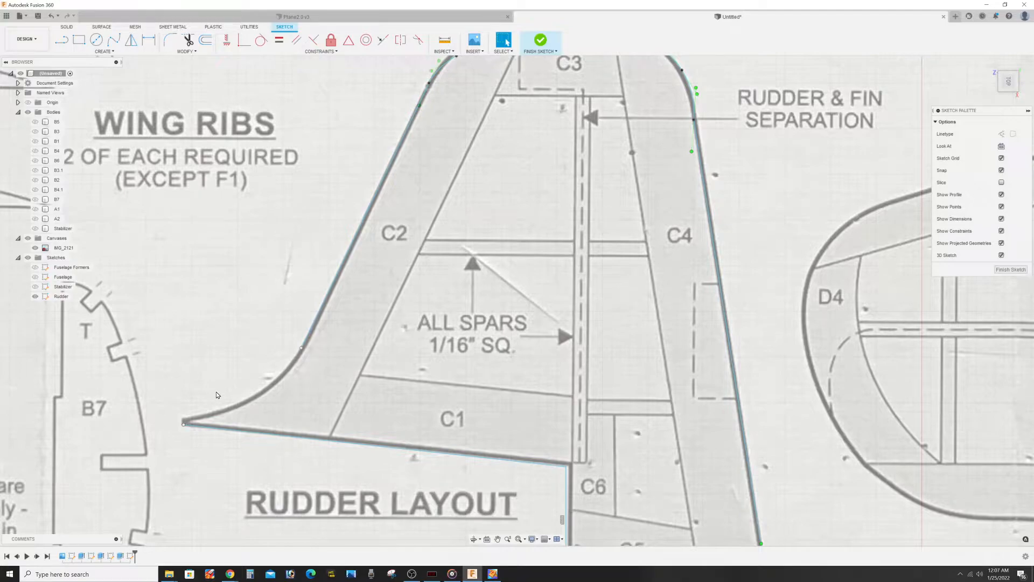
click(113, 40)
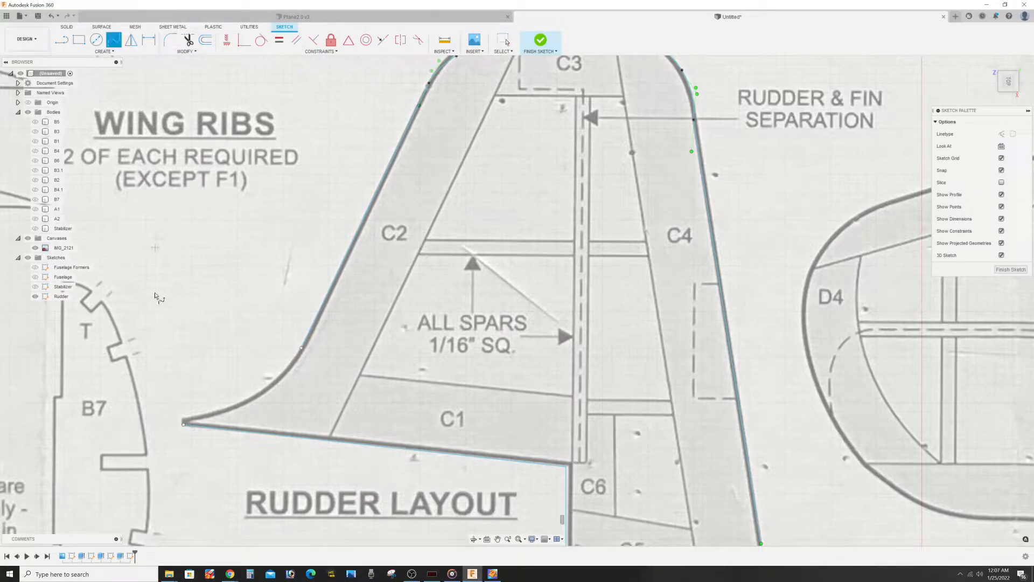
click(184, 424)
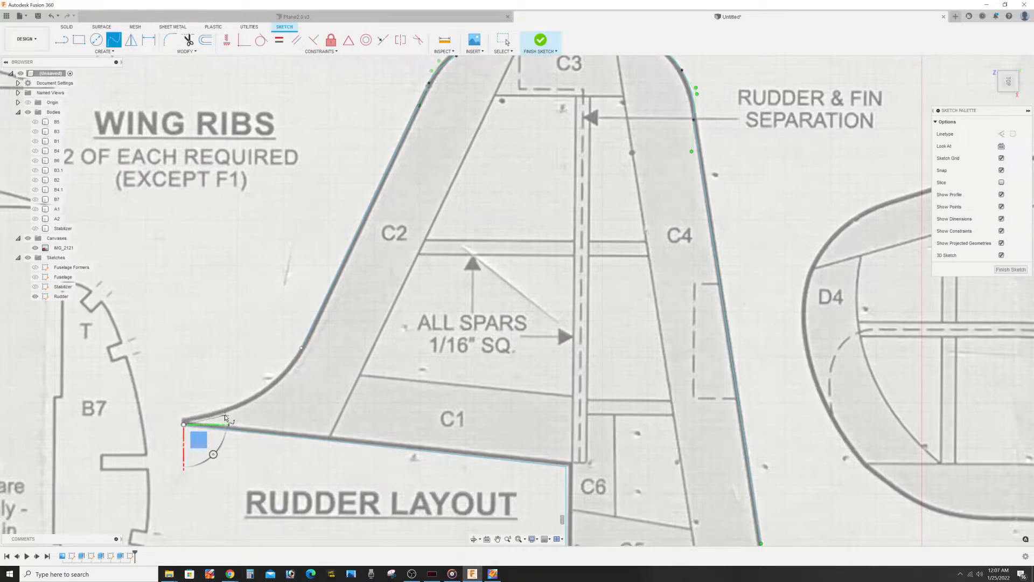
key(Escape)
Draw a short line across the blunt tip at the lower end of part C2, starting from the outline's bottom edge.
scroll(406, 315, up, 3)
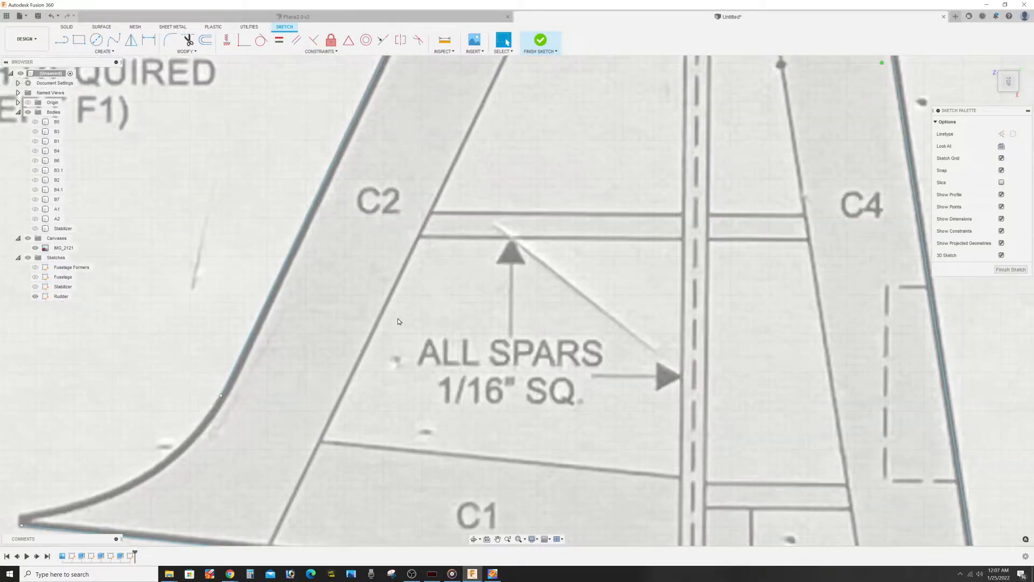
middle_drag(372, 362, 681, 205)
scroll(586, 207, up, 3)
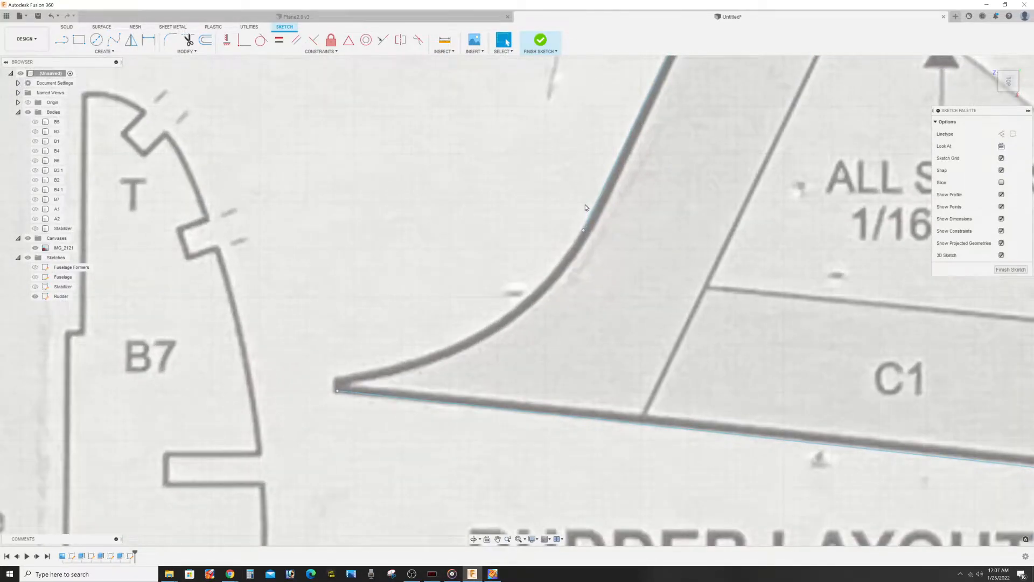
key(l)
click(338, 380)
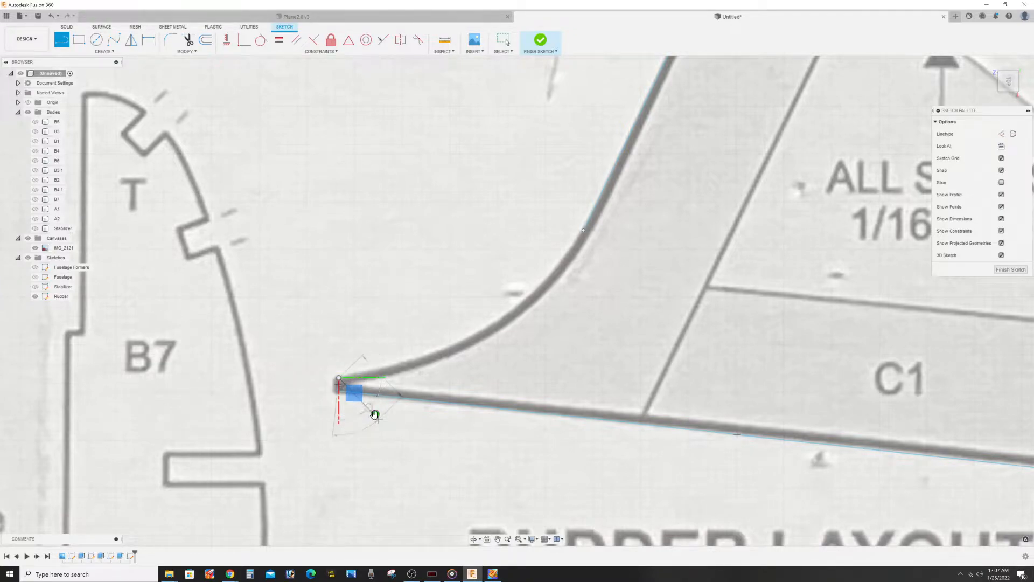
scroll(401, 302, down, 2)
Trace C2's concave lower curve with a three-point spline from the tip to the end of its straight outer edge.
click(115, 40)
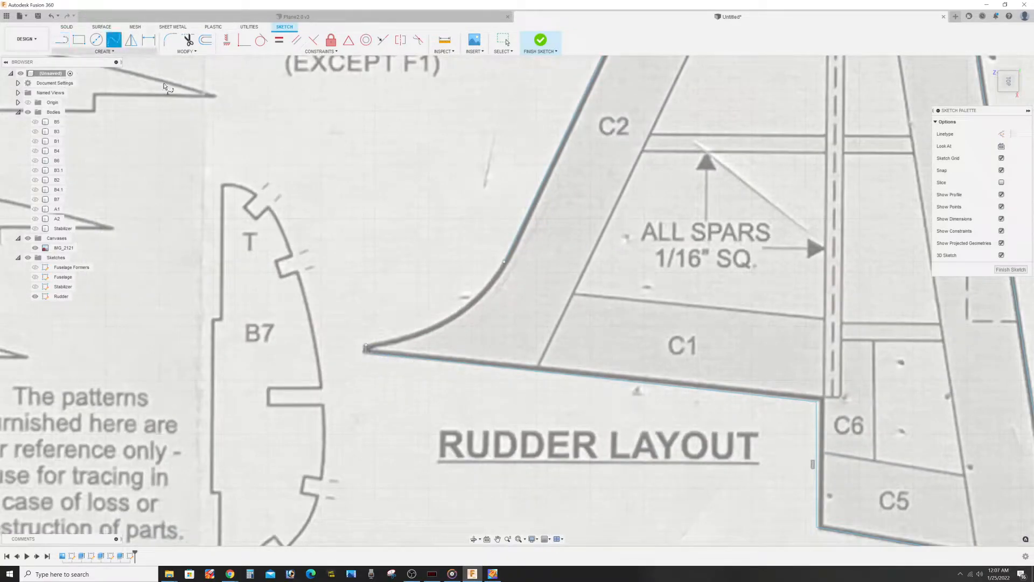
click(367, 346)
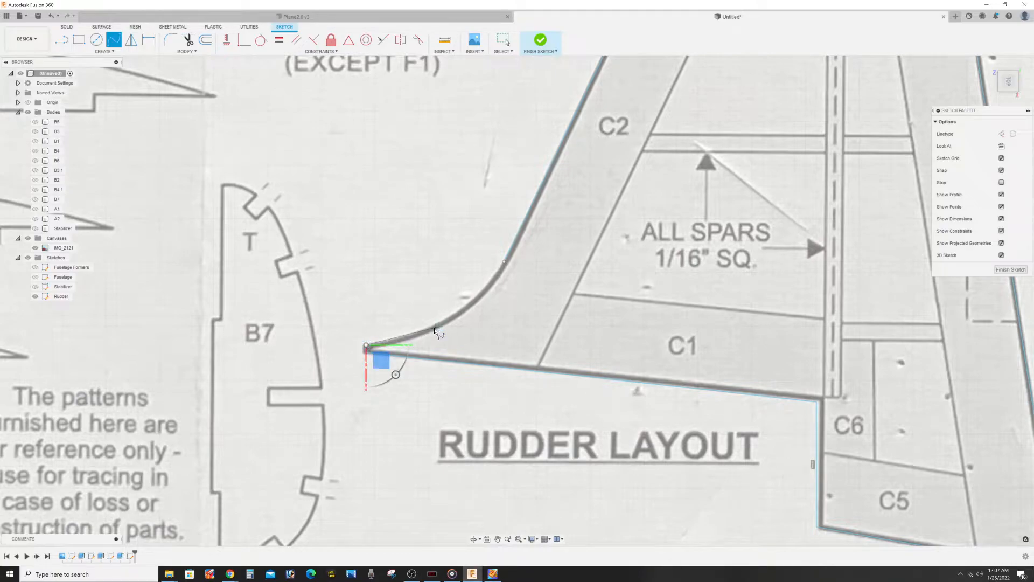
click(432, 328)
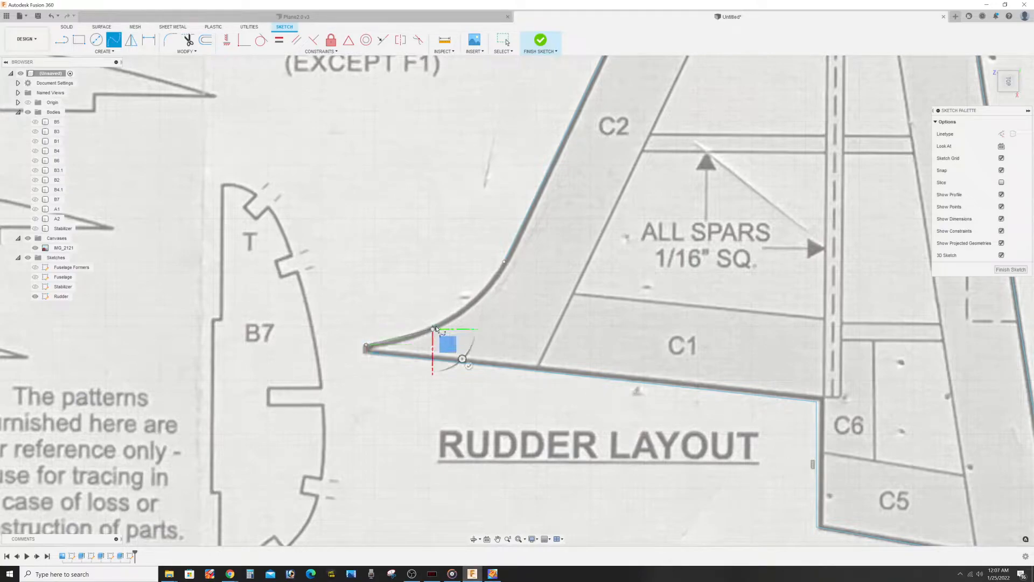
double_click(505, 263)
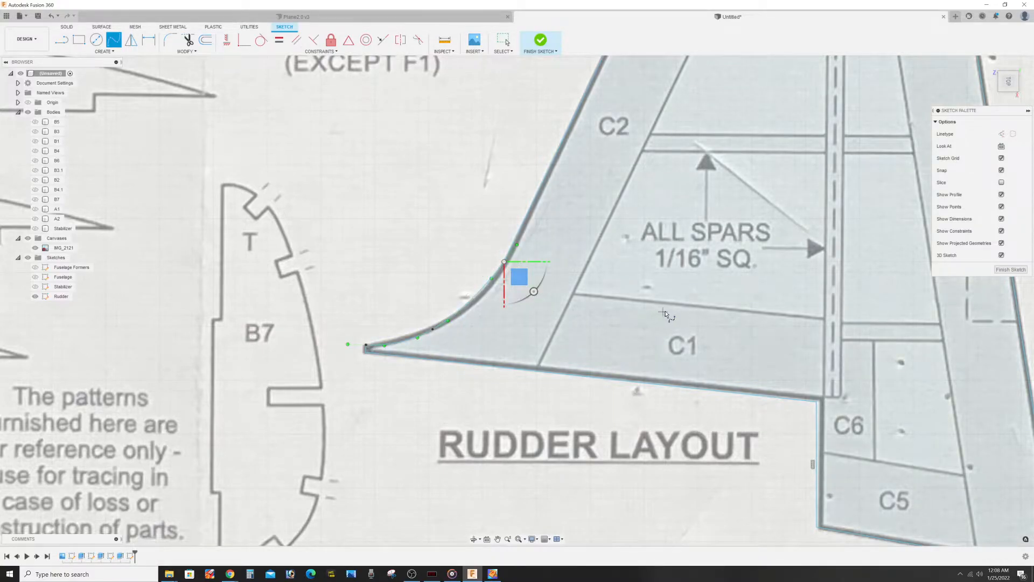
scroll(665, 314, down, 3)
key(Escape)
scroll(690, 232, down, 2)
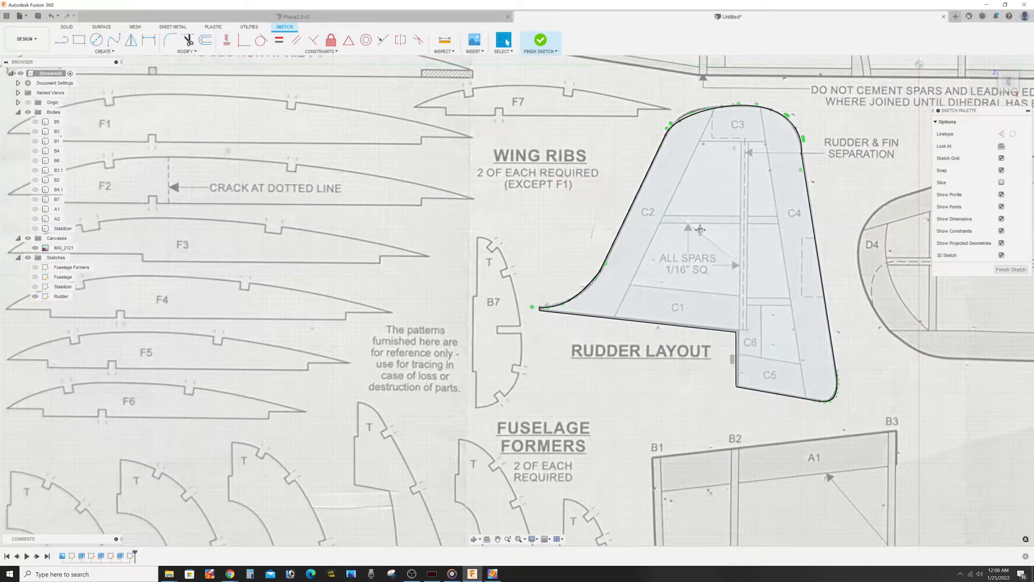
Draw a line along C4's inner edge from the rudder's top curve to its bottom edge.
scroll(516, 117, up, 5)
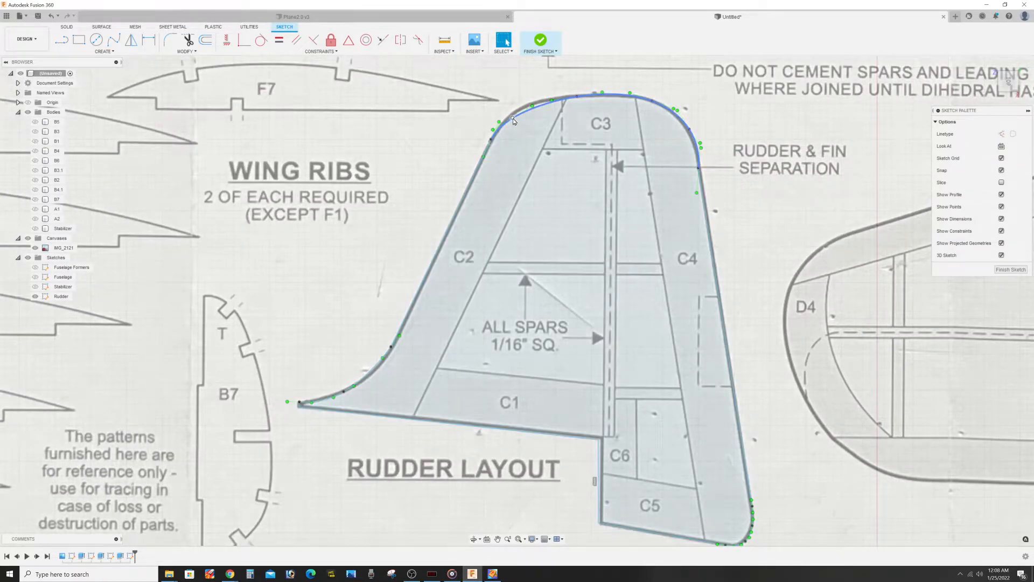
scroll(591, 266, down, 3)
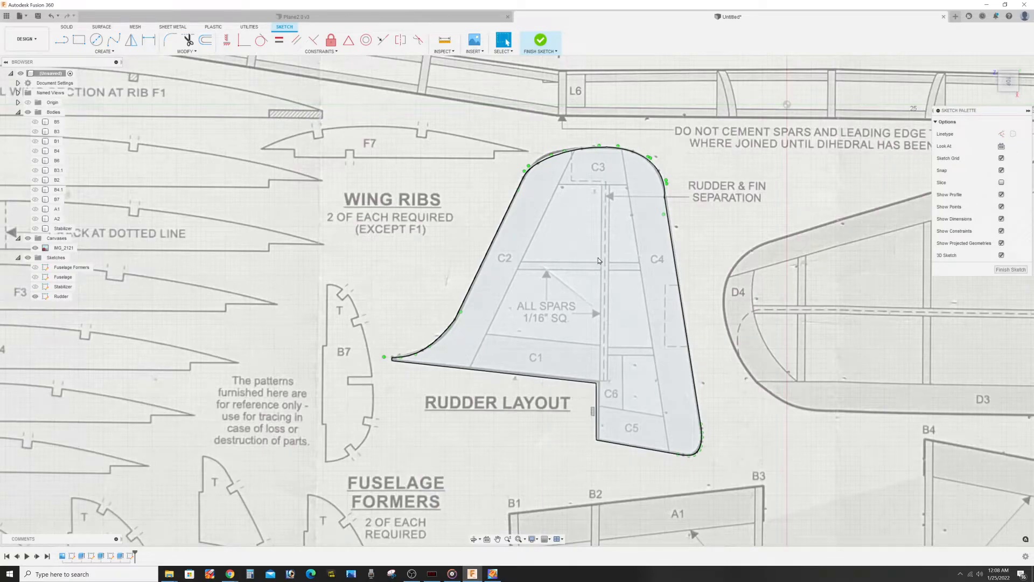
key(l)
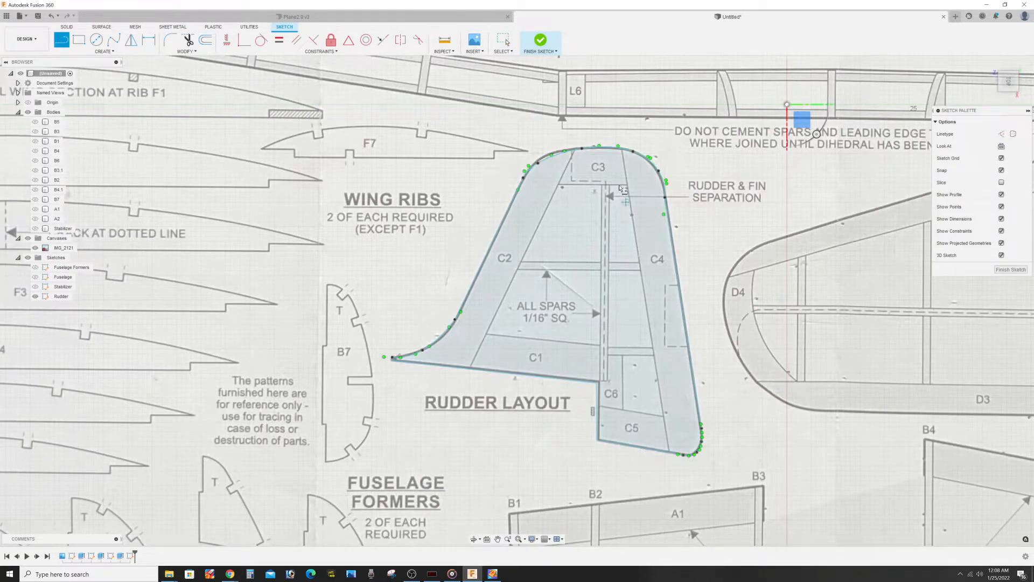
click(621, 148)
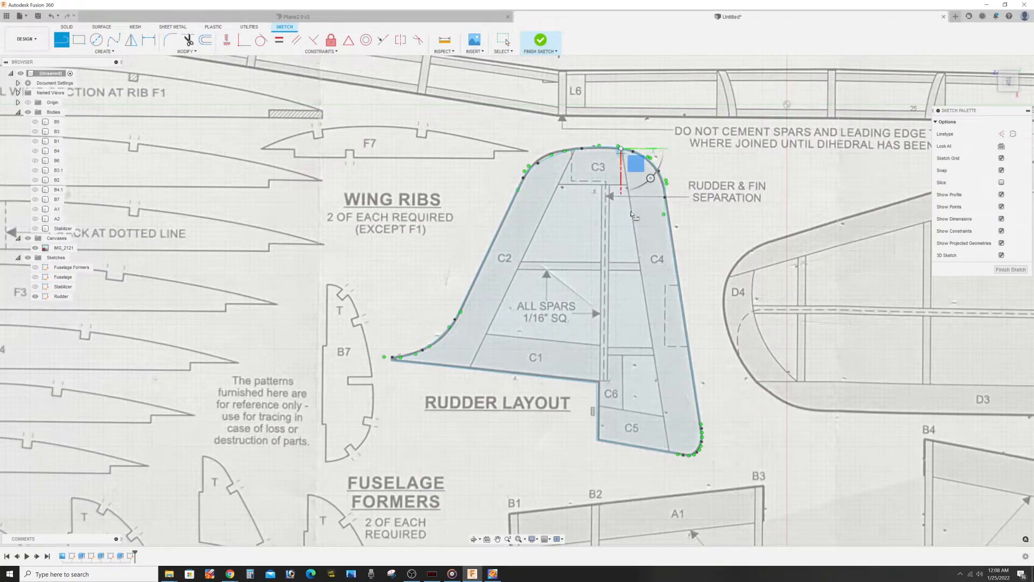
click(670, 454)
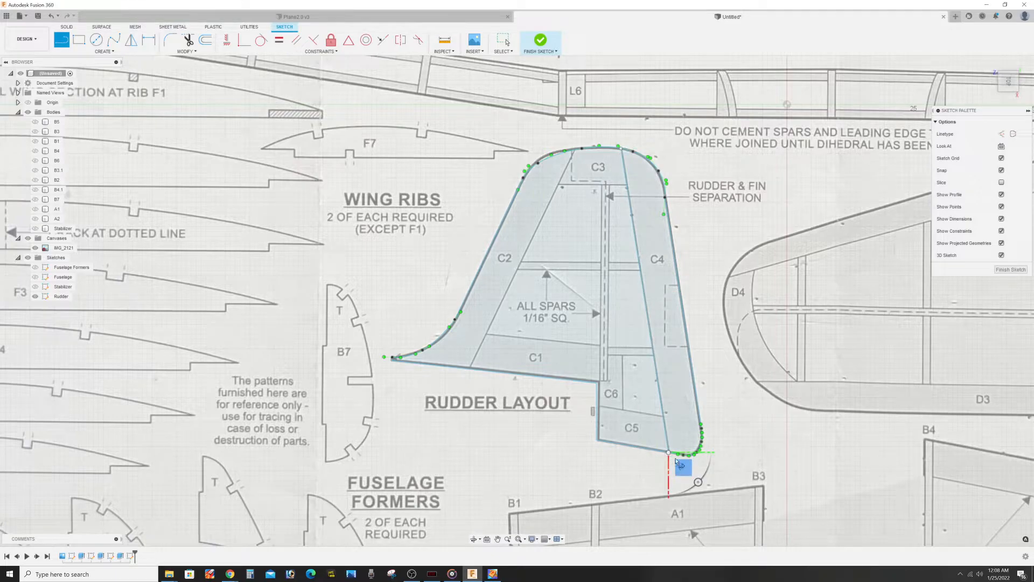
key(Escape)
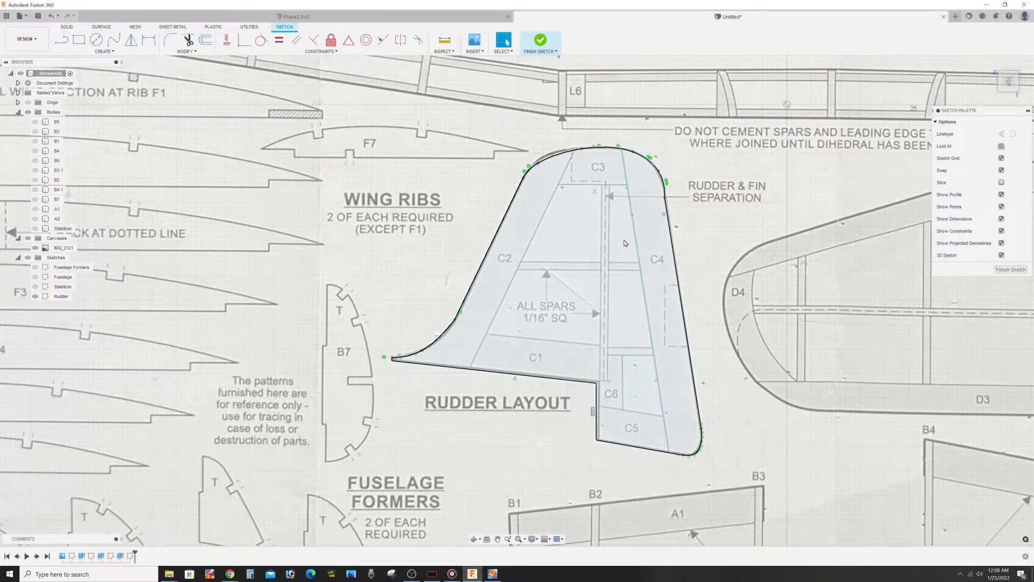
Draw a line along C2's inner edge from the top curve down to the rudder's lower edge.
scroll(624, 241, up, 3)
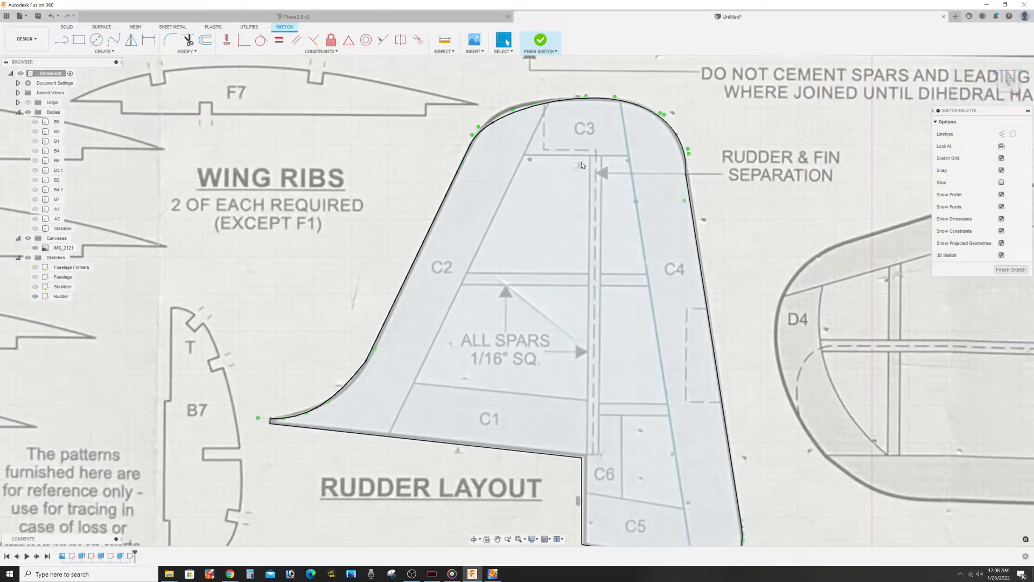
key(l)
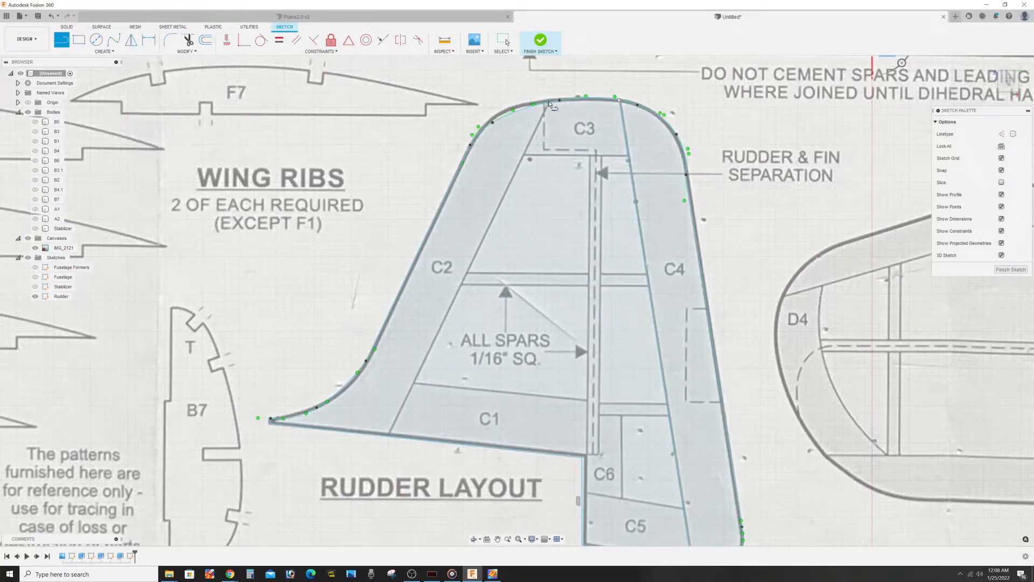
click(548, 101)
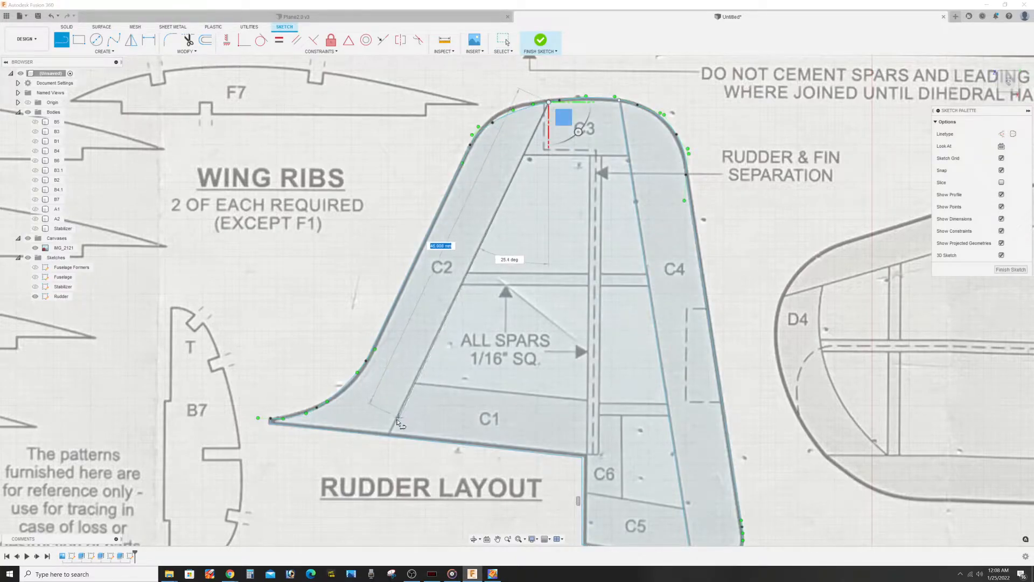
click(387, 435)
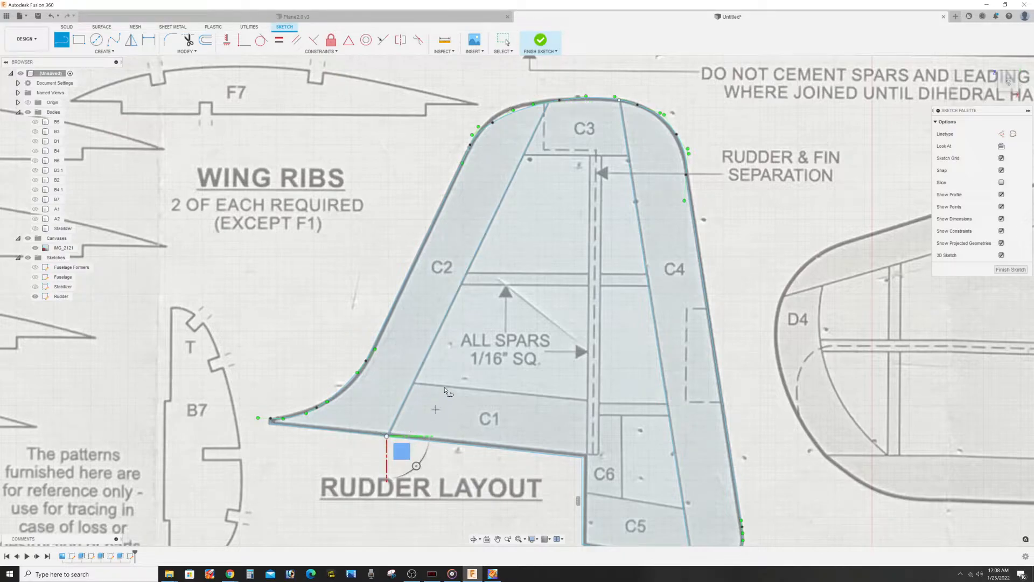
Draw a horizontal line along C3's lower edge between the inner edges of C2 and C4.
click(523, 156)
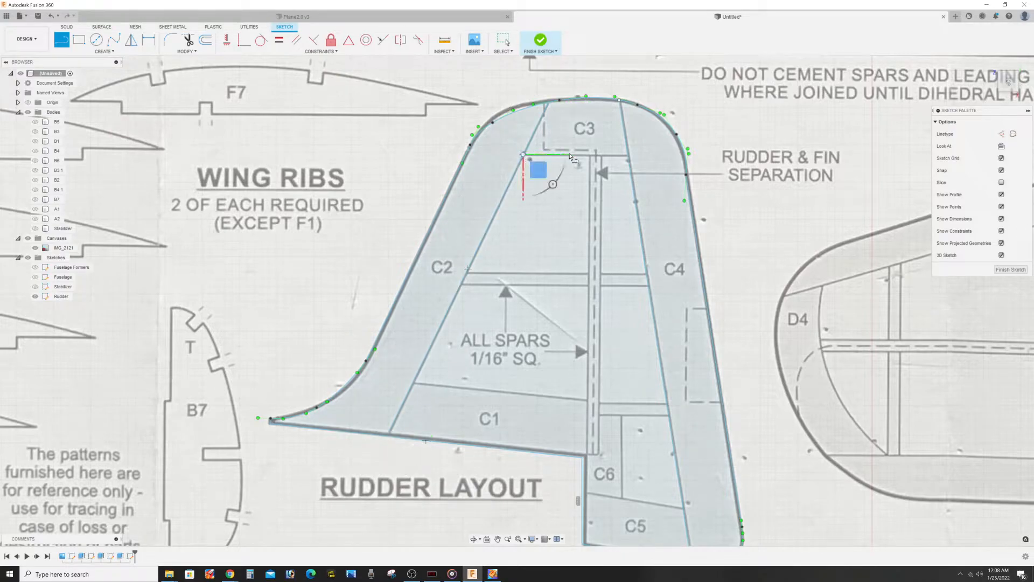
click(628, 156)
key(Escape)
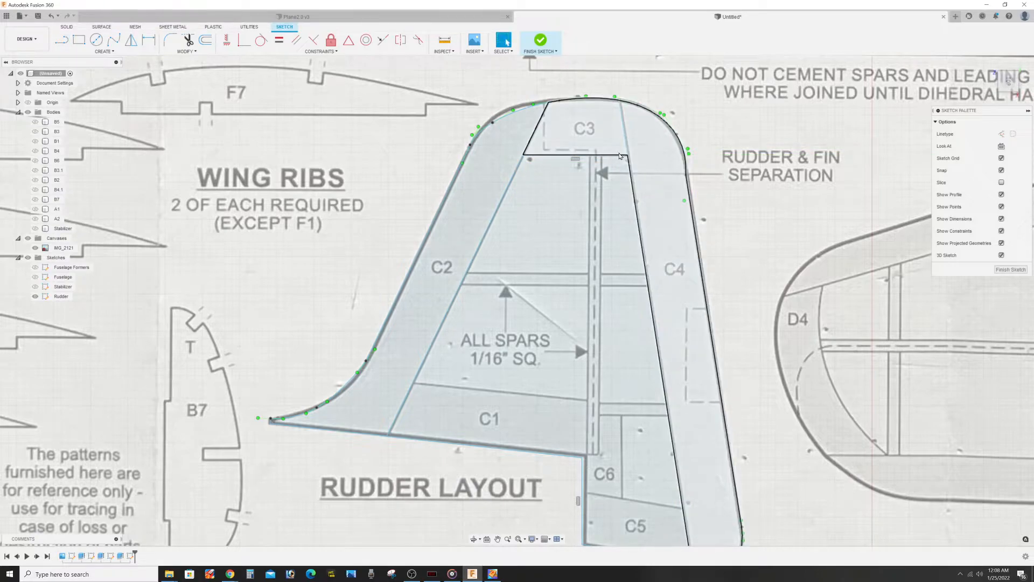
Try to redraw the upper part of the line separating C3 from C4.
key(l)
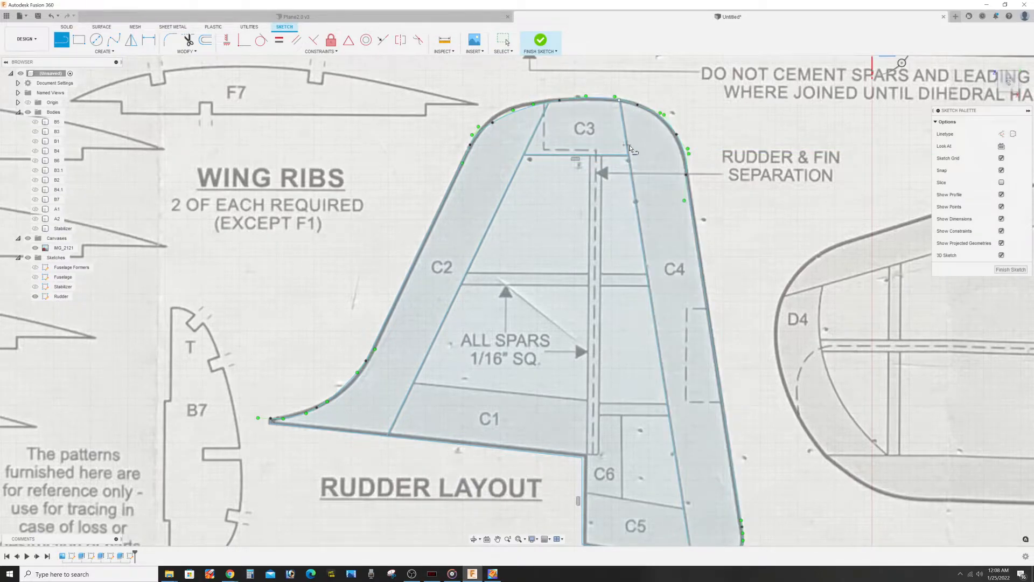
click(626, 147)
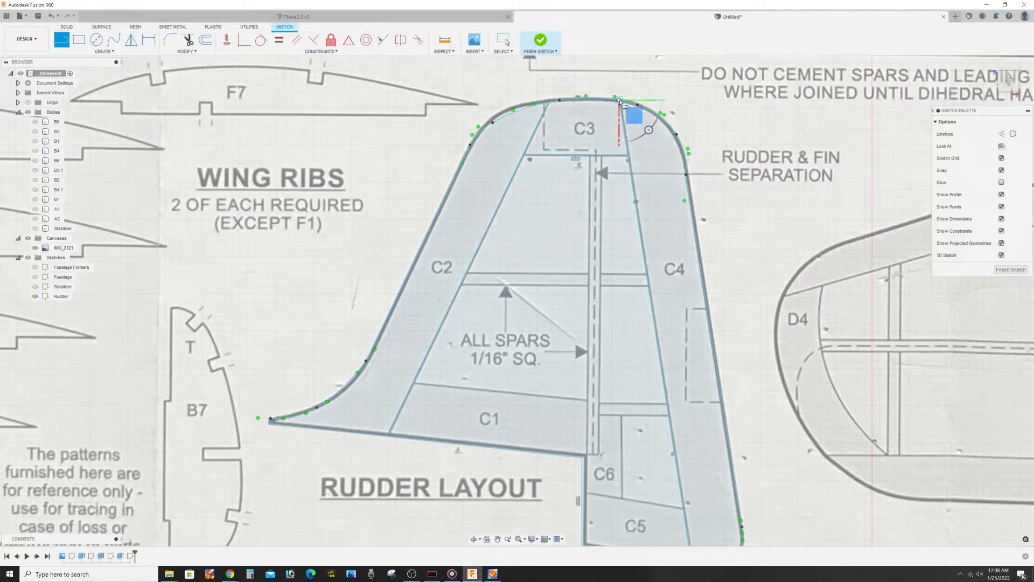
key(Escape)
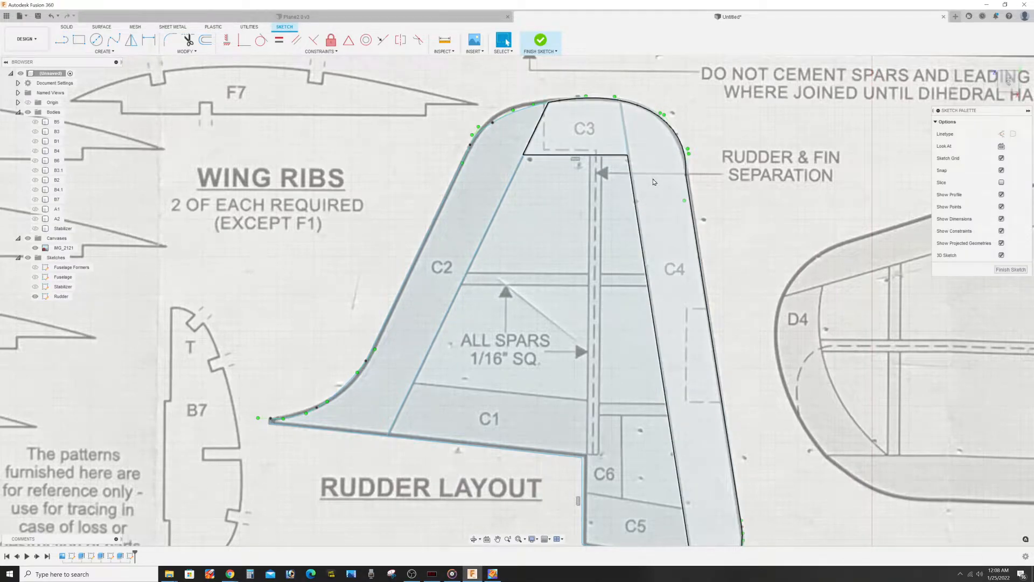
Move the top endpoint of C4's inner line onto the outline curve so C3 and C4 form separate profiles.
scroll(653, 181, up, 5)
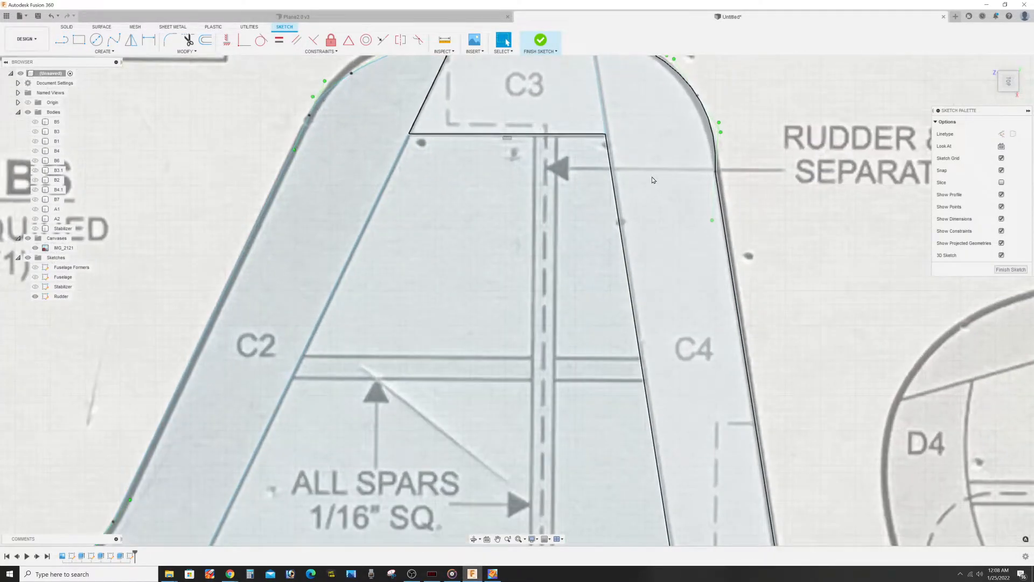
scroll(653, 181, down, 2)
middle_drag(671, 247, 625, 264)
scroll(603, 163, up, 2)
middle_drag(602, 133, 596, 324)
scroll(592, 312, up, 4)
scroll(562, 279, up, 4)
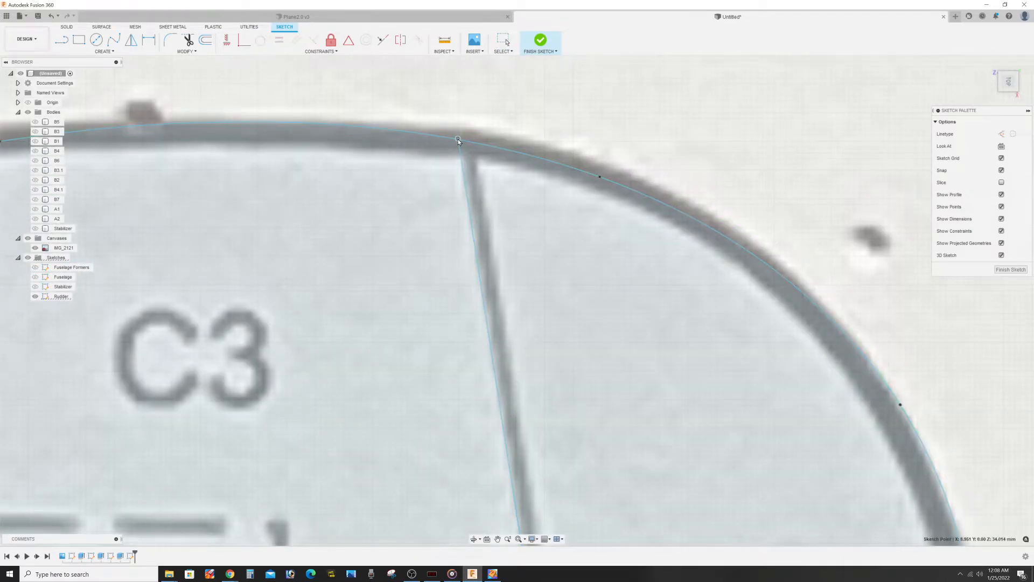
scroll(560, 290, down, 5)
middle_drag(615, 347, 619, 121)
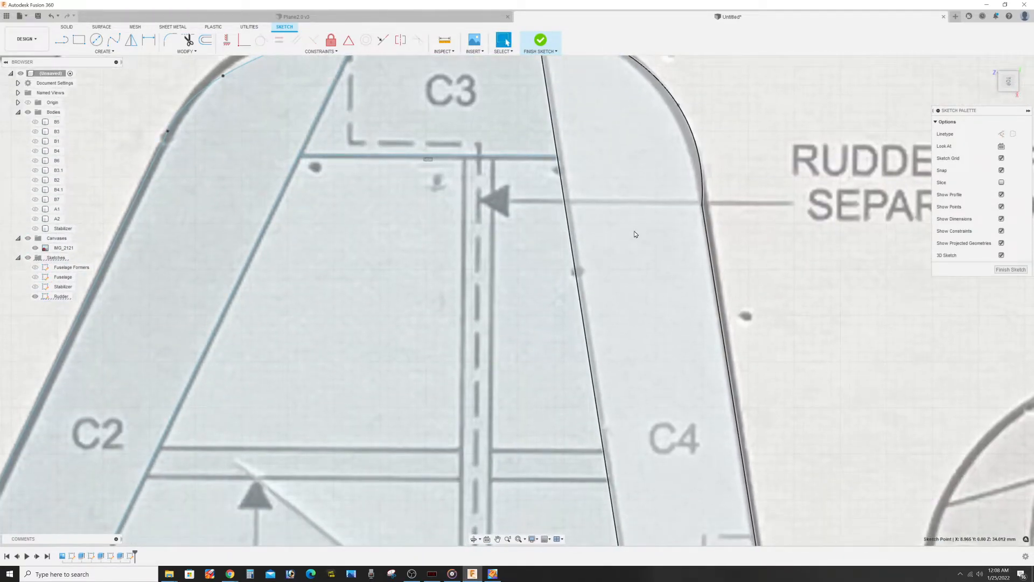
scroll(642, 237, down, 8)
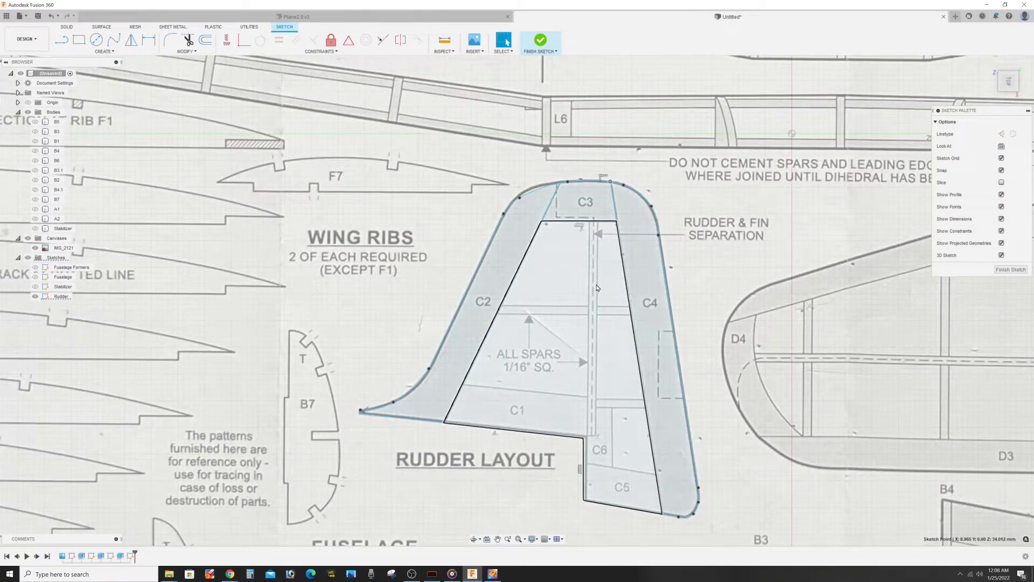
Adjust the outline's inside corner where C1 meets C6 to match the plan and check the enclosed profile.
middle_drag(624, 359, 612, 294)
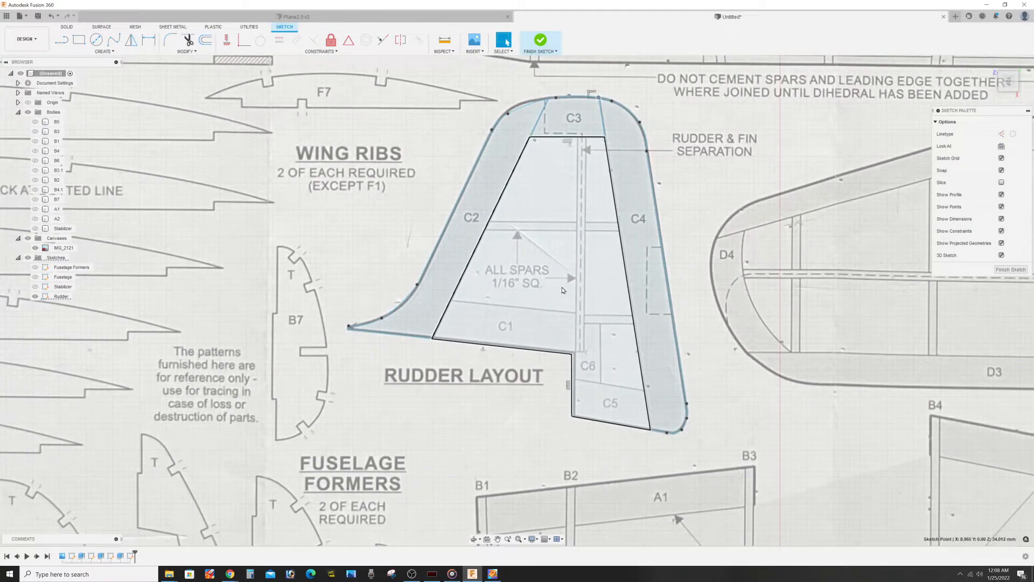
scroll(573, 321, up, 4)
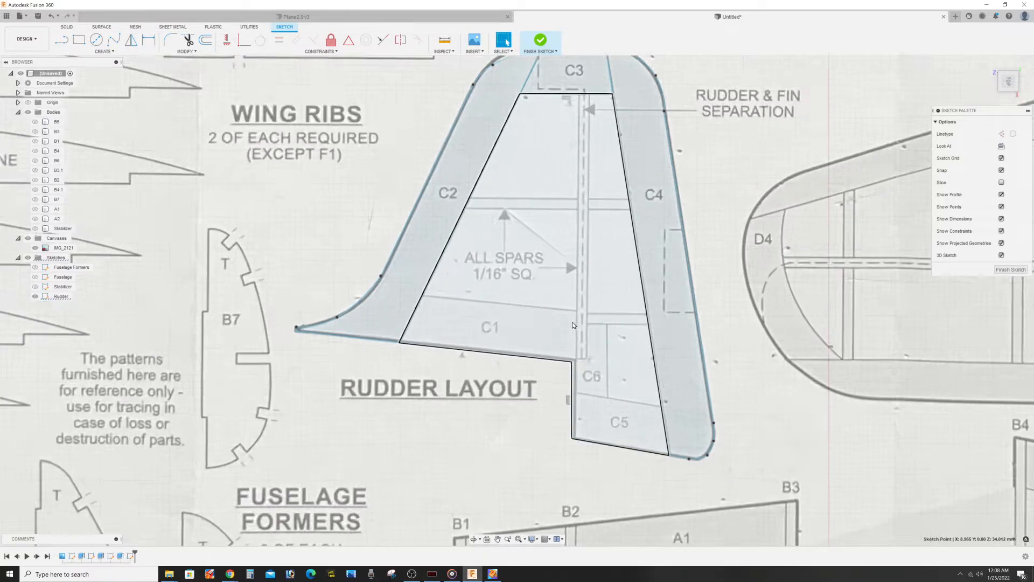
drag(571, 378, 576, 377)
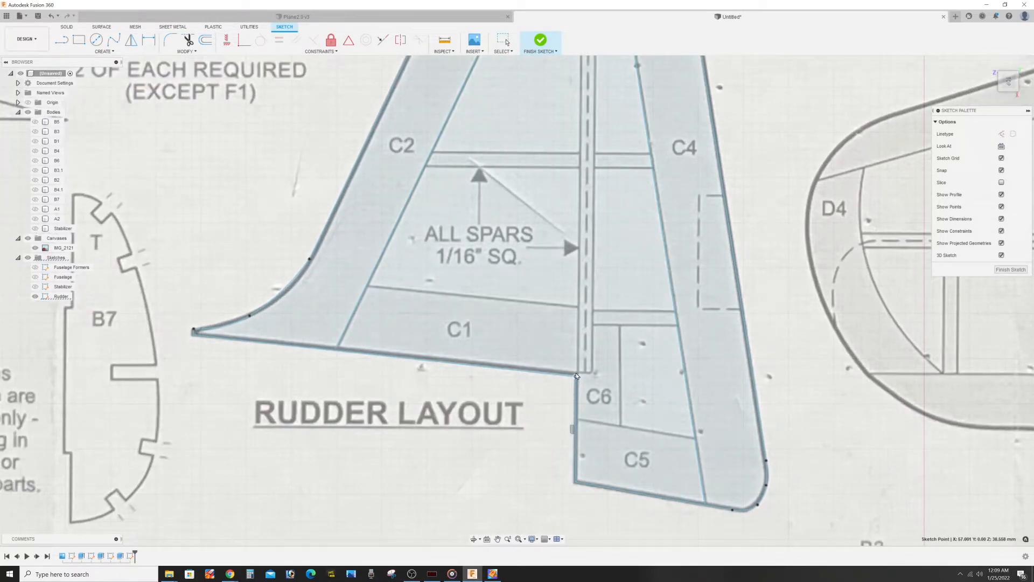
drag(576, 374, 574, 371)
click(603, 385)
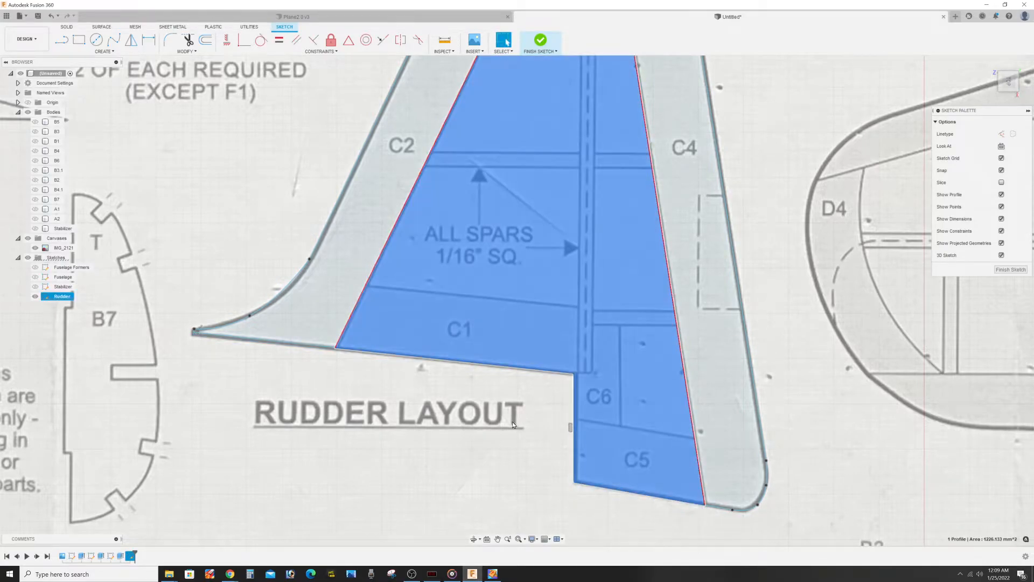
click(514, 425)
Draw the slanted line separating C5 from C6, running from the outline's vertical edge to C4's inner line.
key(l)
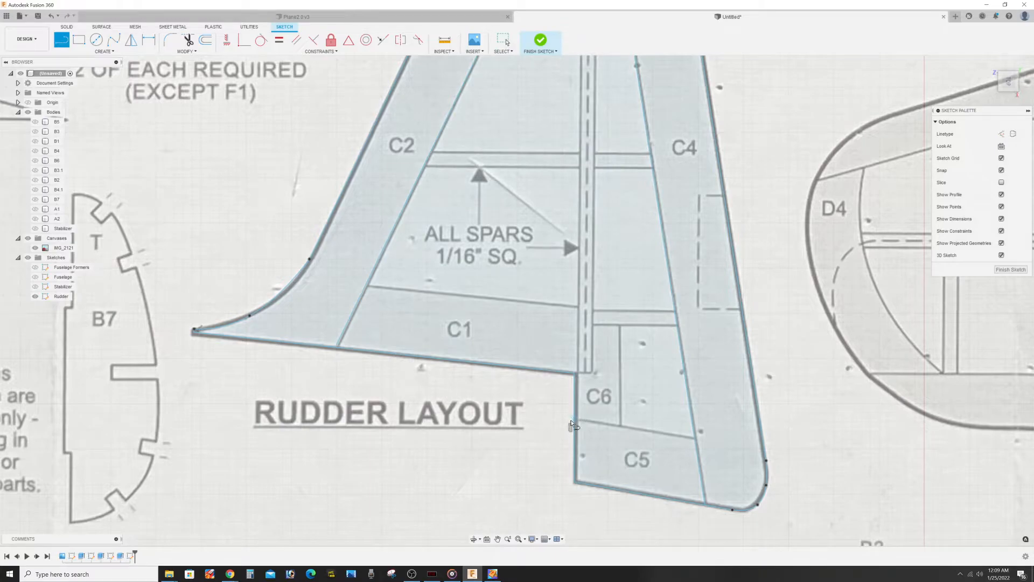
click(575, 419)
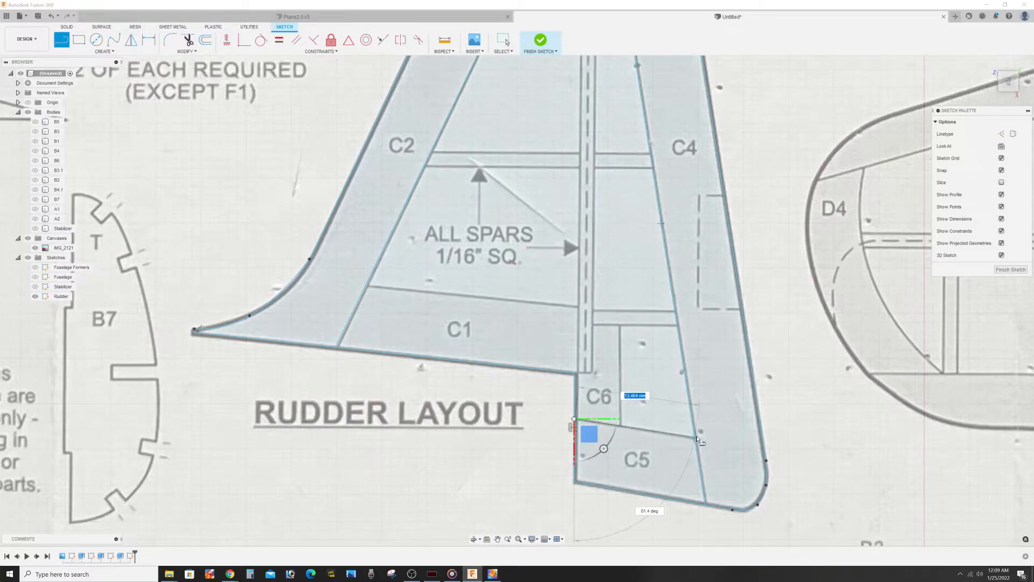
double_click(697, 437)
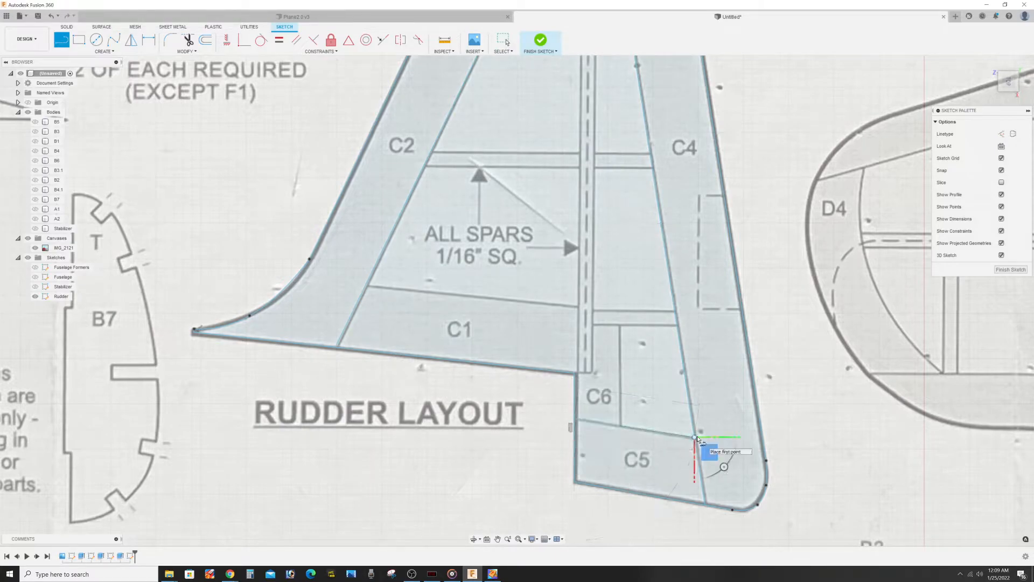
click(574, 373)
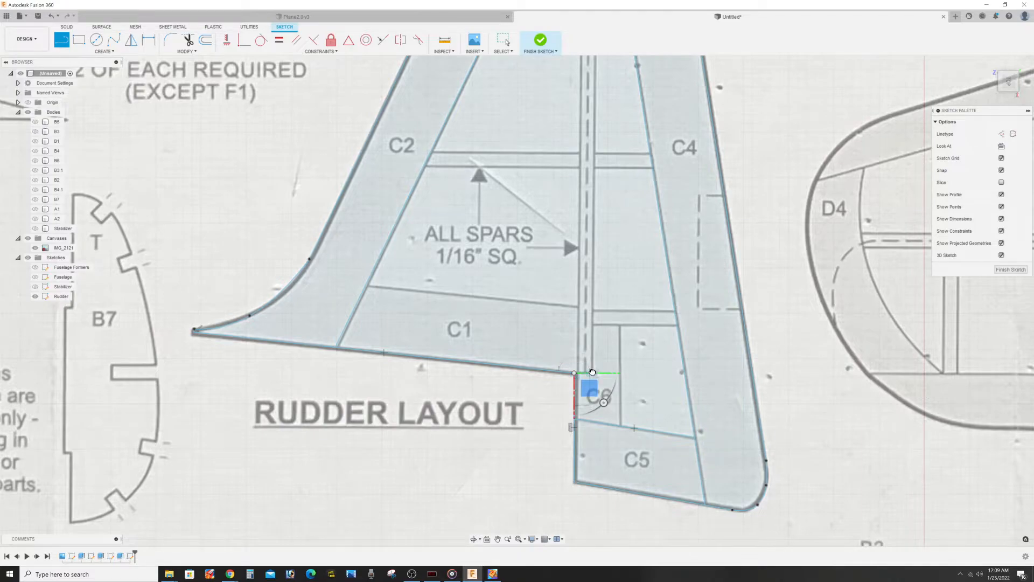
scroll(592, 367, up, 3)
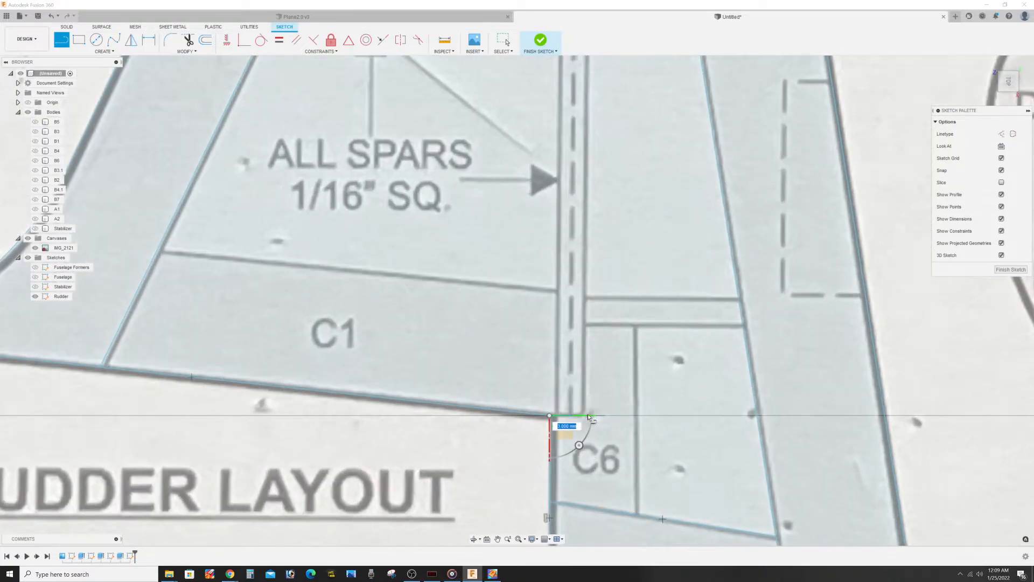
scroll(582, 413, up, 2)
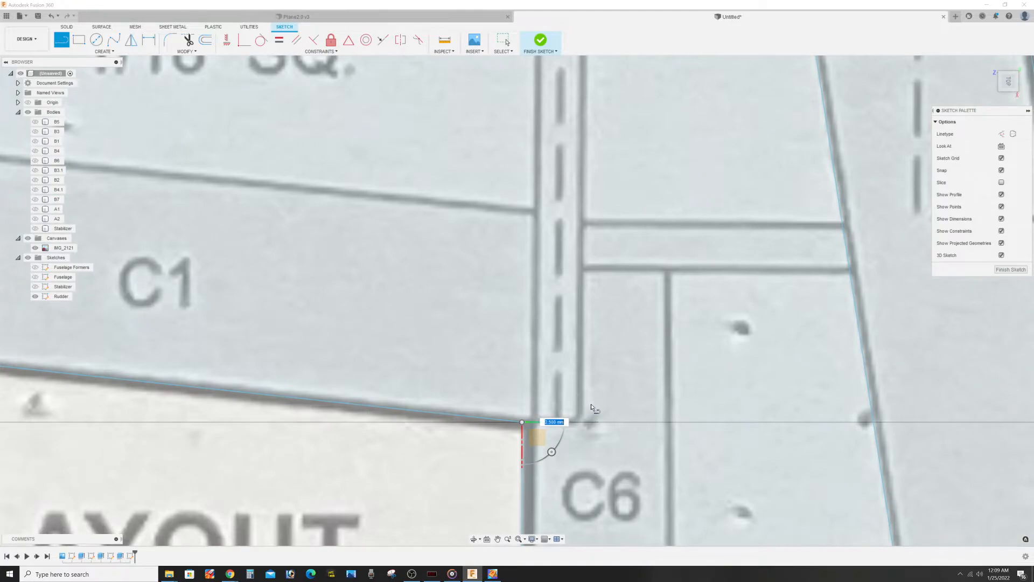
scroll(598, 388, up, 2)
key(Escape)
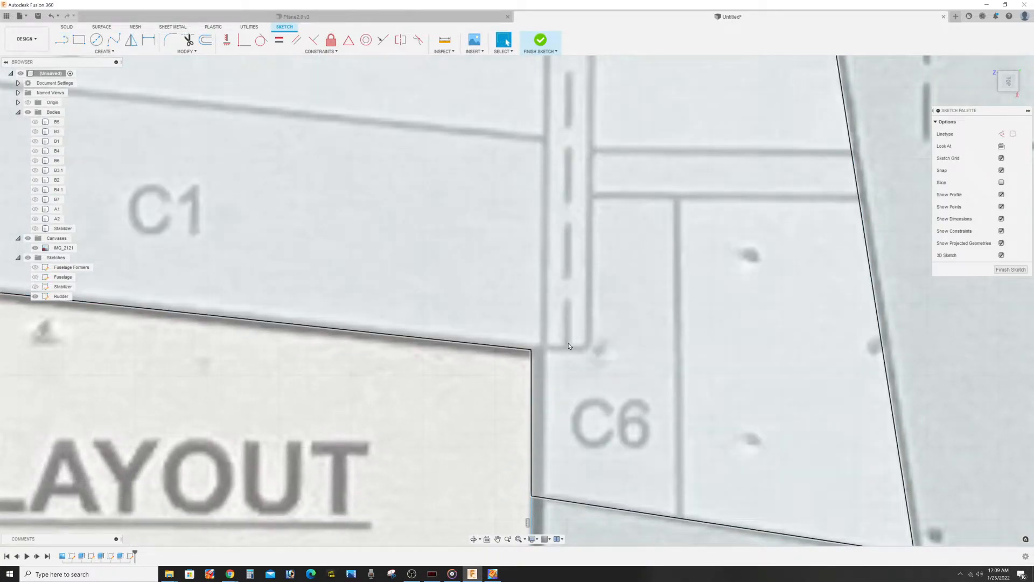
Trace the vertical spar's bottom end from the C1/C6 corner and its C4-side edge up to C3's lower edge.
key(l)
click(533, 351)
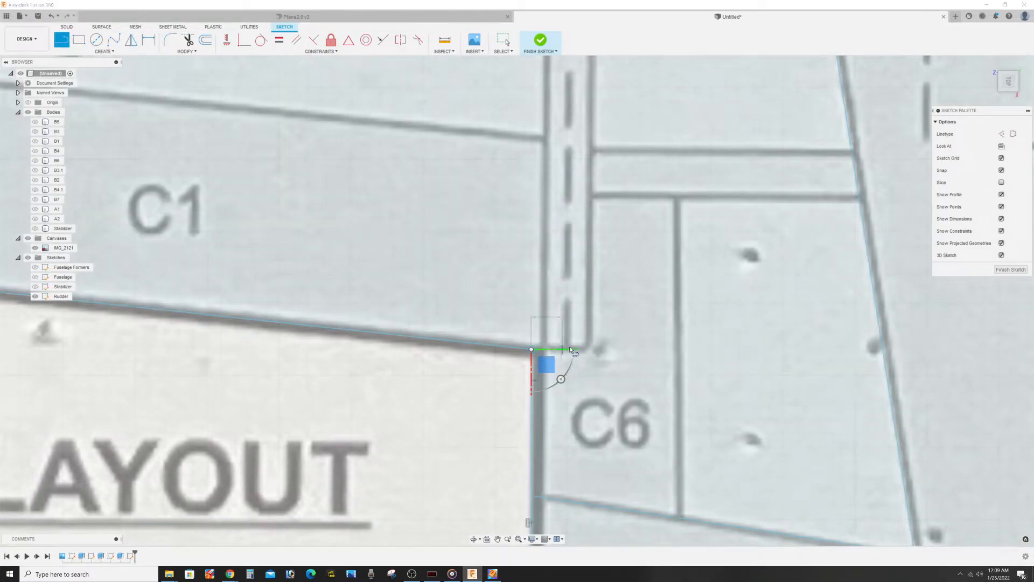
click(588, 349)
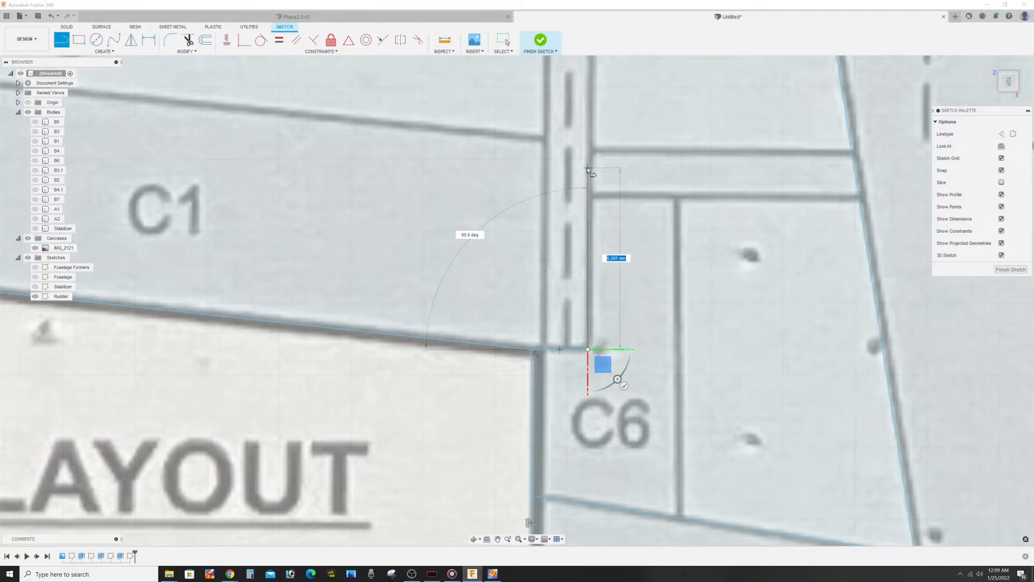
scroll(584, 168, down, 5)
middle_drag(584, 166, 556, 506)
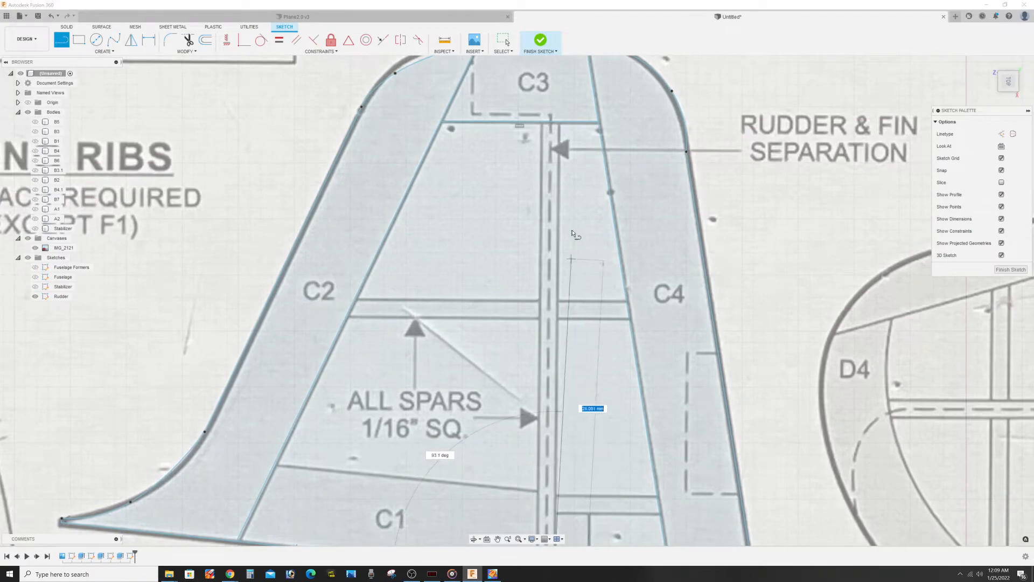
click(554, 124)
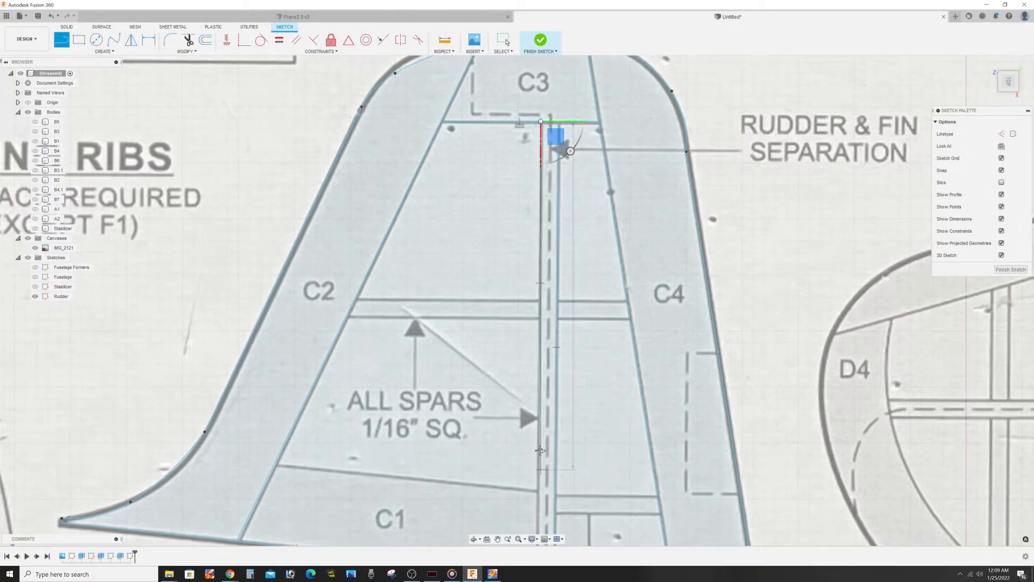
Draw the vertical spar's C2-side edge from C3's lower edge down to the C1/C6 corner.
middle_drag(542, 533, 561, 330)
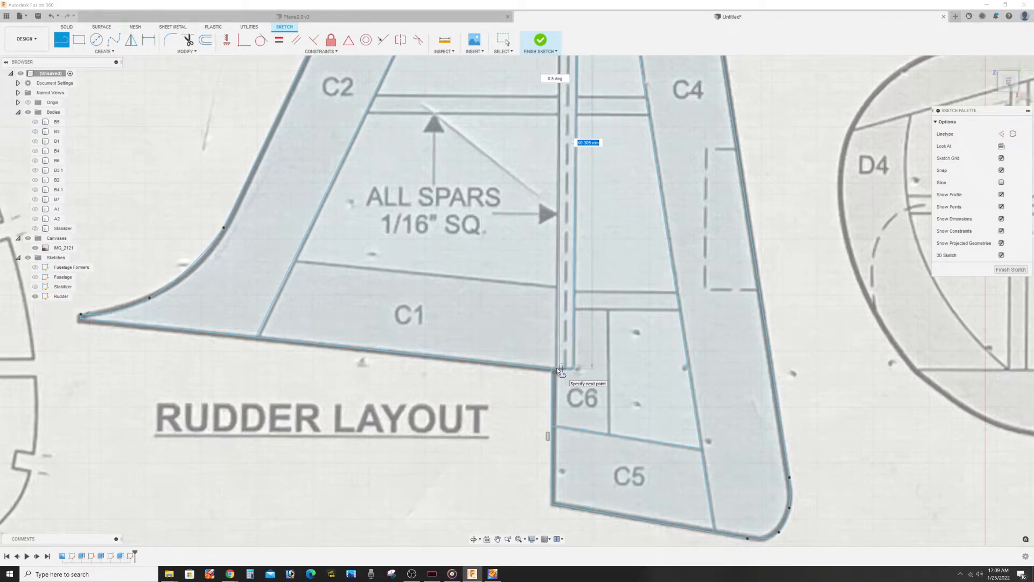
click(553, 369)
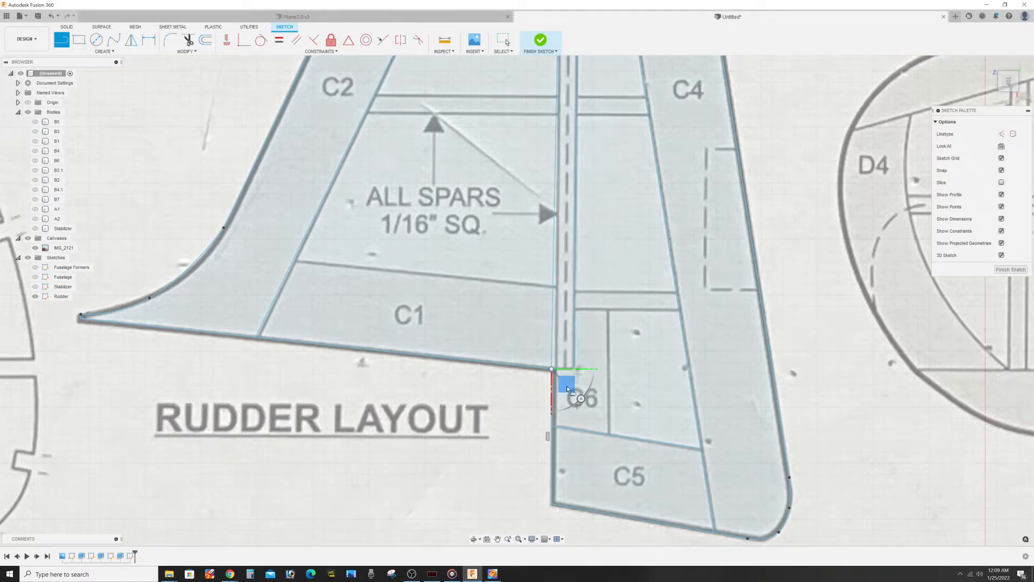
key(Escape)
scroll(517, 323, down, 3)
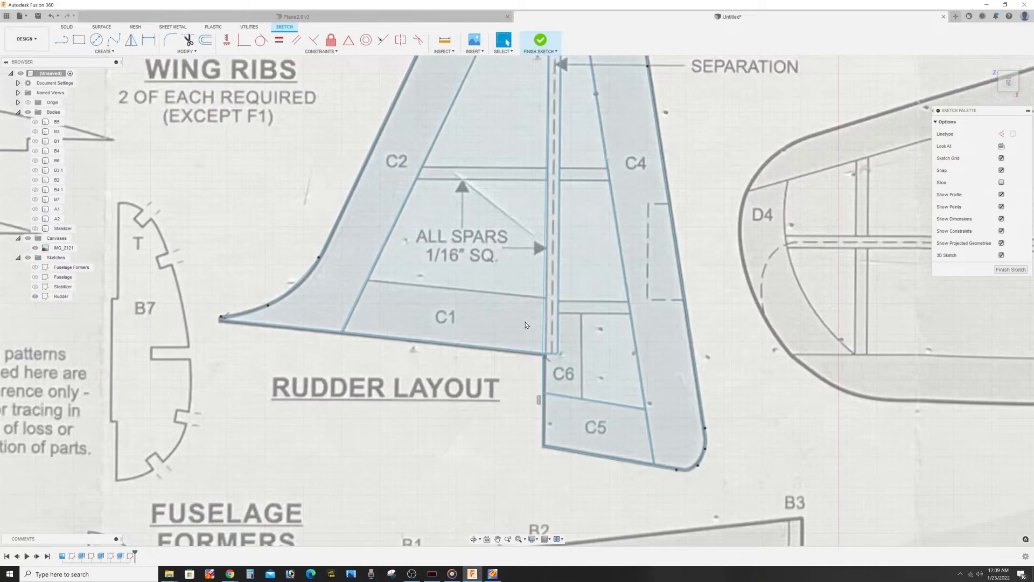
Draw both edges of the short horizontal spar above C6, between the vertical spar and C4.
scroll(565, 318, up, 3)
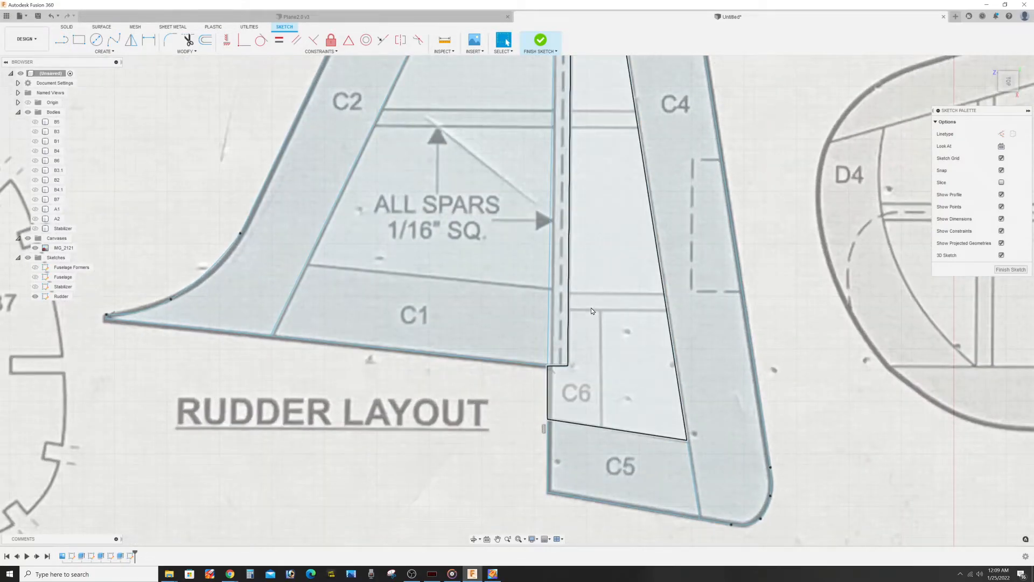
key(l)
click(569, 292)
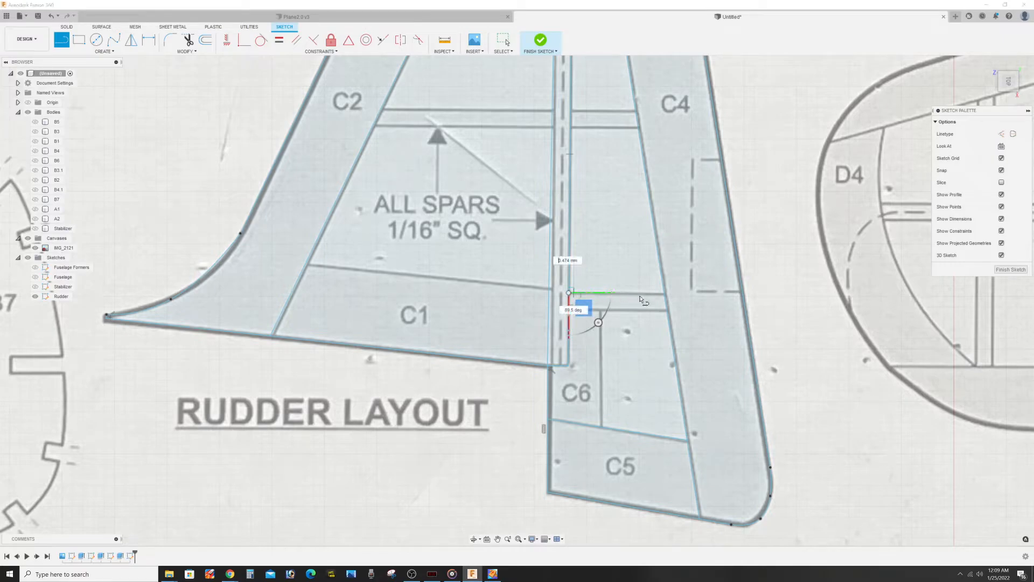
click(664, 293)
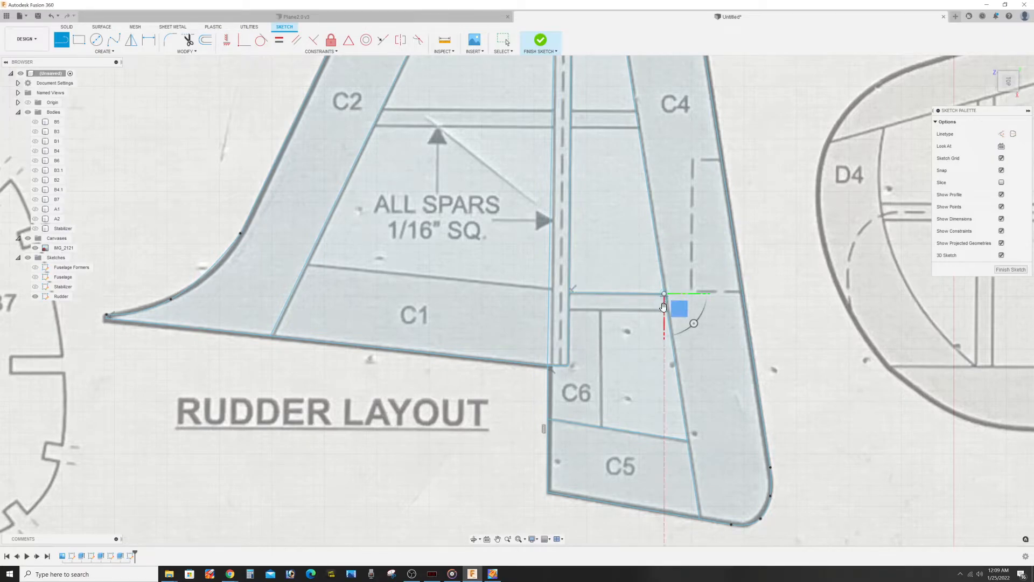
click(570, 311)
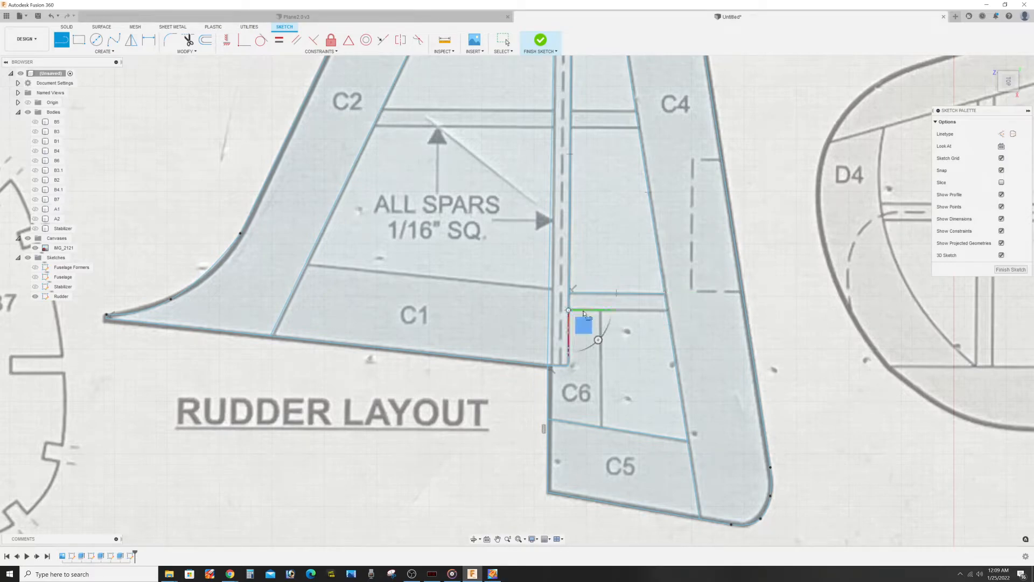
click(667, 311)
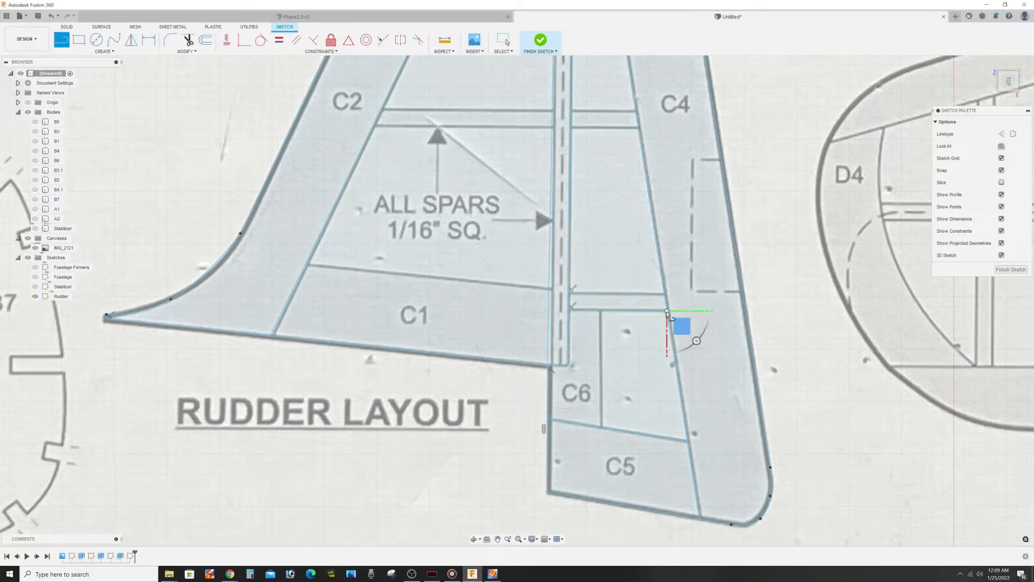
Draw C6's vertical edge from the short spar down to C5, and C1's upper edge between C2 and the vertical spar.
click(601, 311)
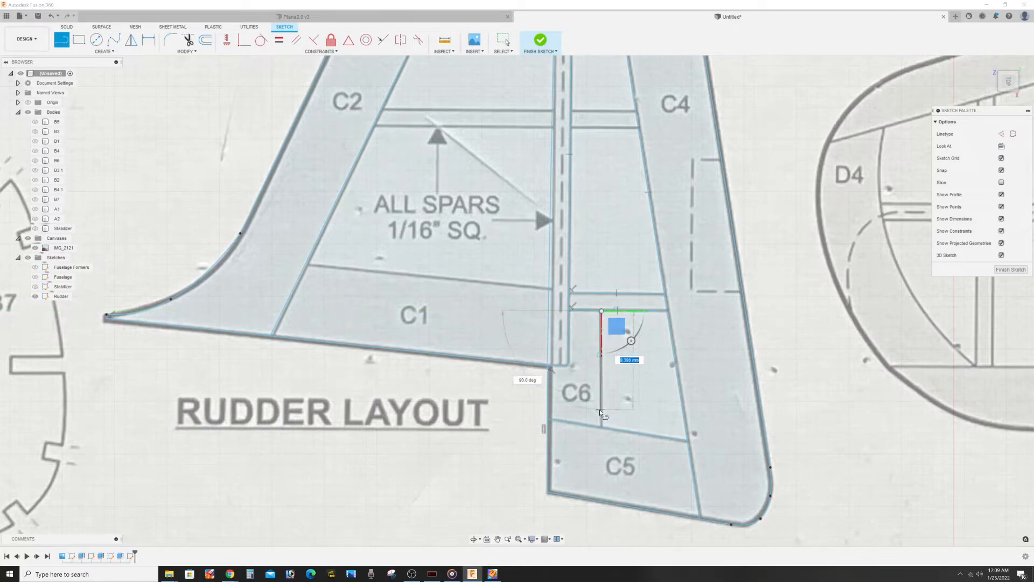
click(601, 427)
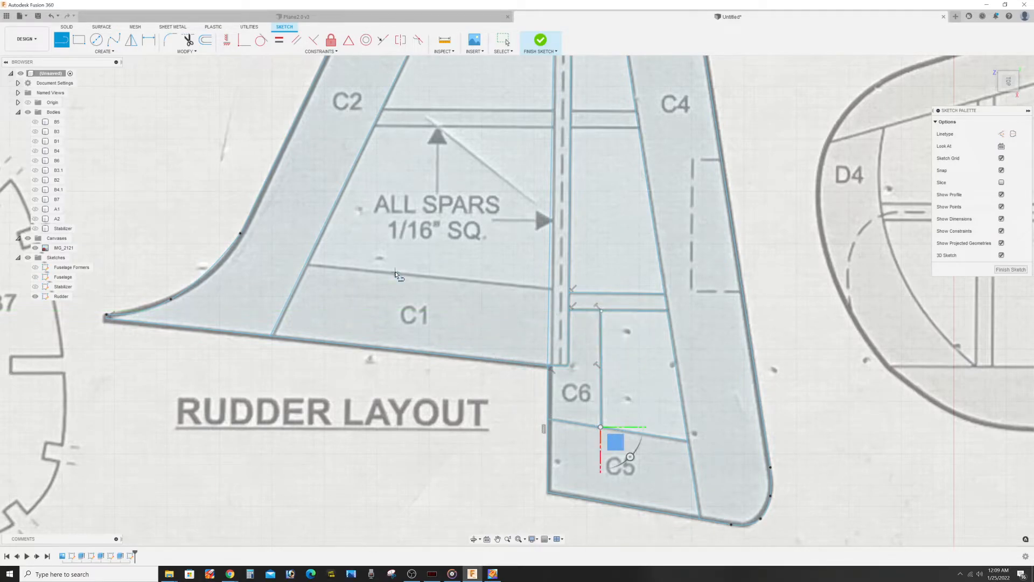
click(306, 264)
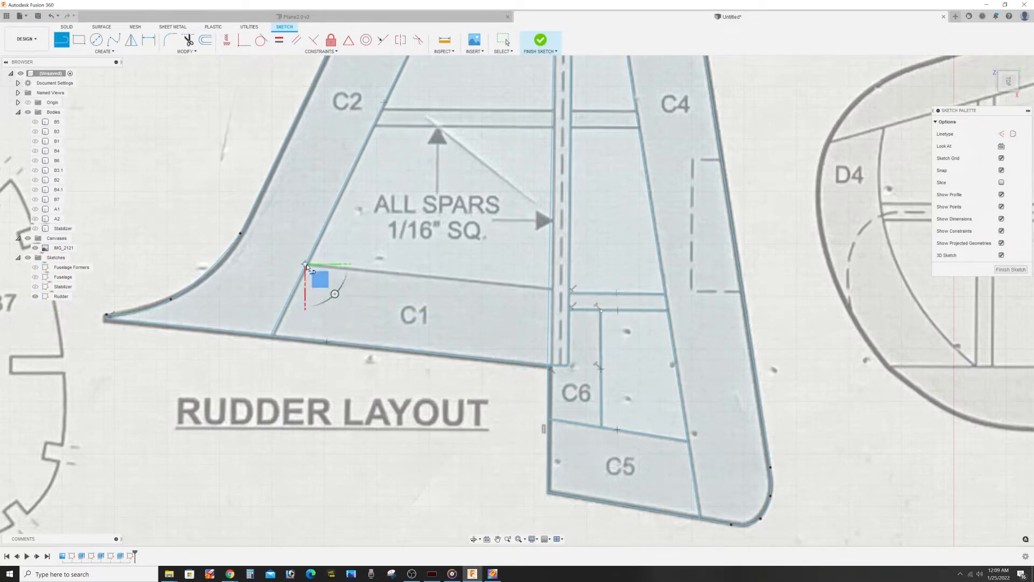
click(549, 290)
Draw both edges of the upper horizontal spar between C2 and the vertical spar.
scroll(502, 202, down, 2)
middle_drag(503, 202, 504, 345)
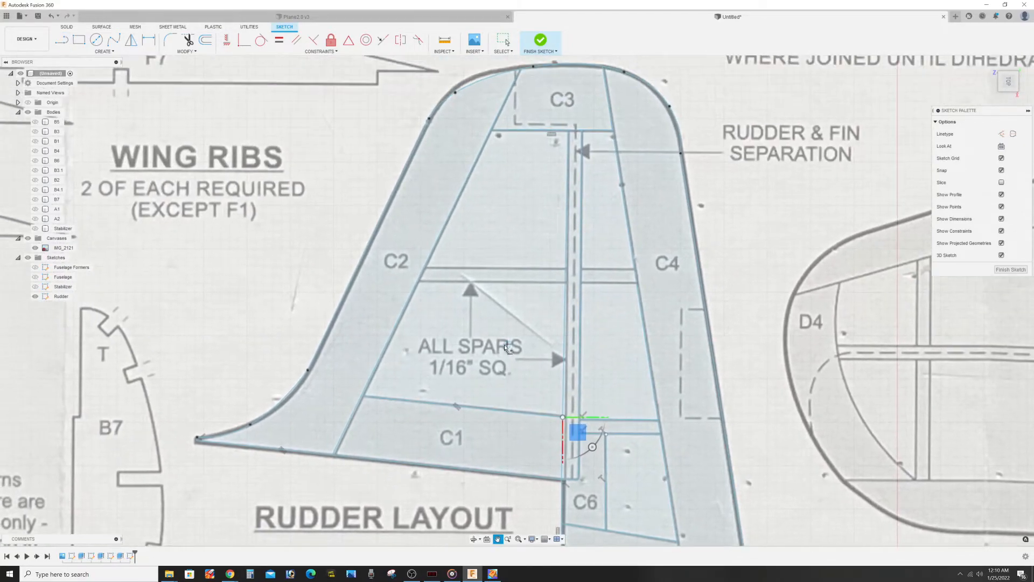
click(431, 268)
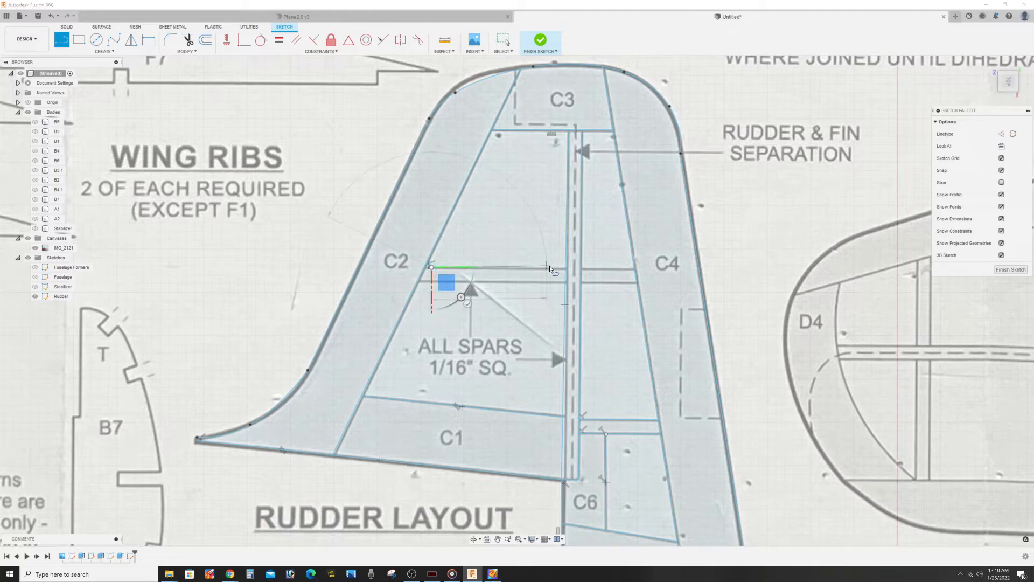
click(566, 271)
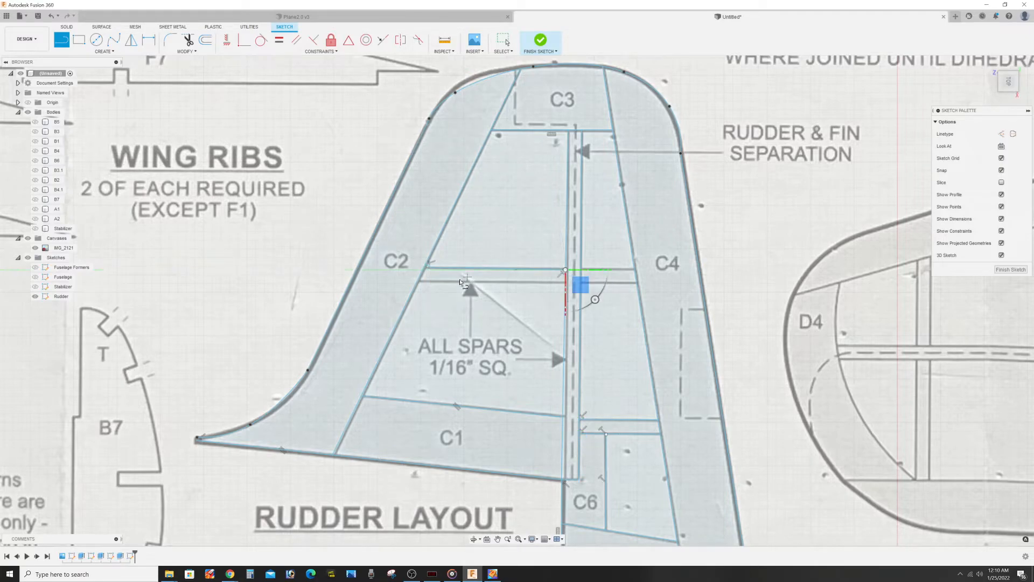
click(418, 280)
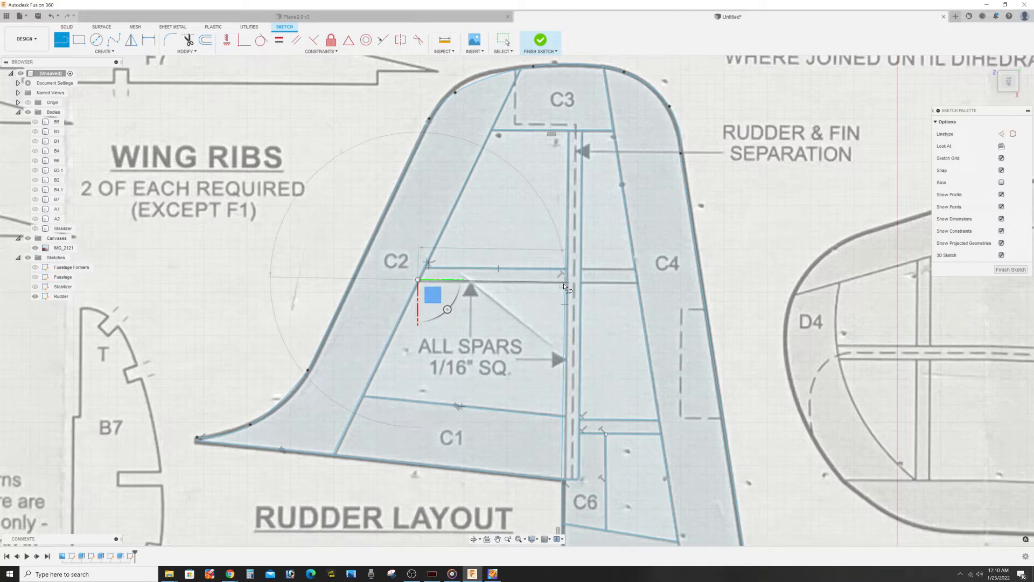
click(565, 282)
Draw both edges of the upper horizontal spar's continuation between the vertical spar and C4.
click(580, 269)
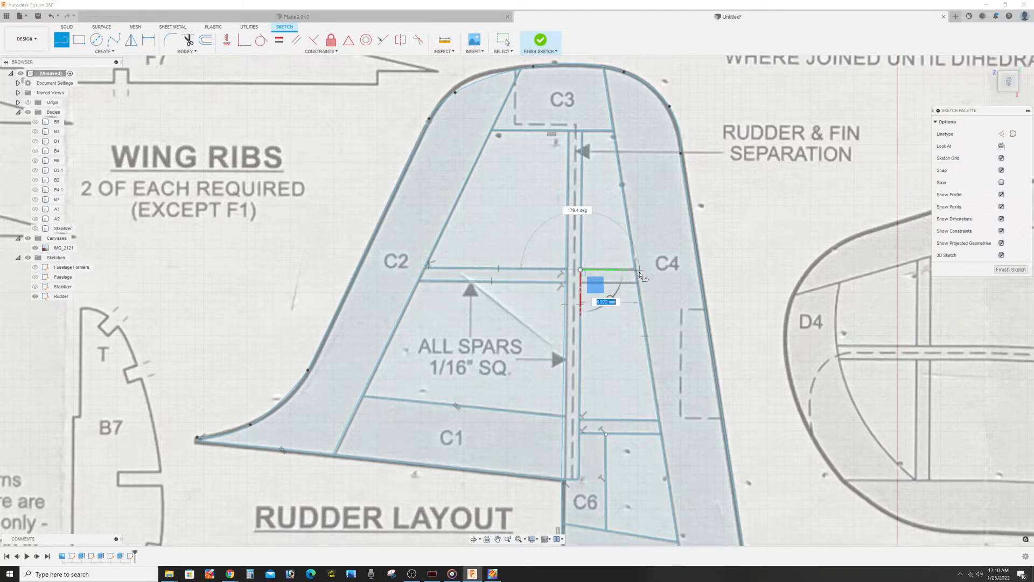
click(634, 269)
click(582, 283)
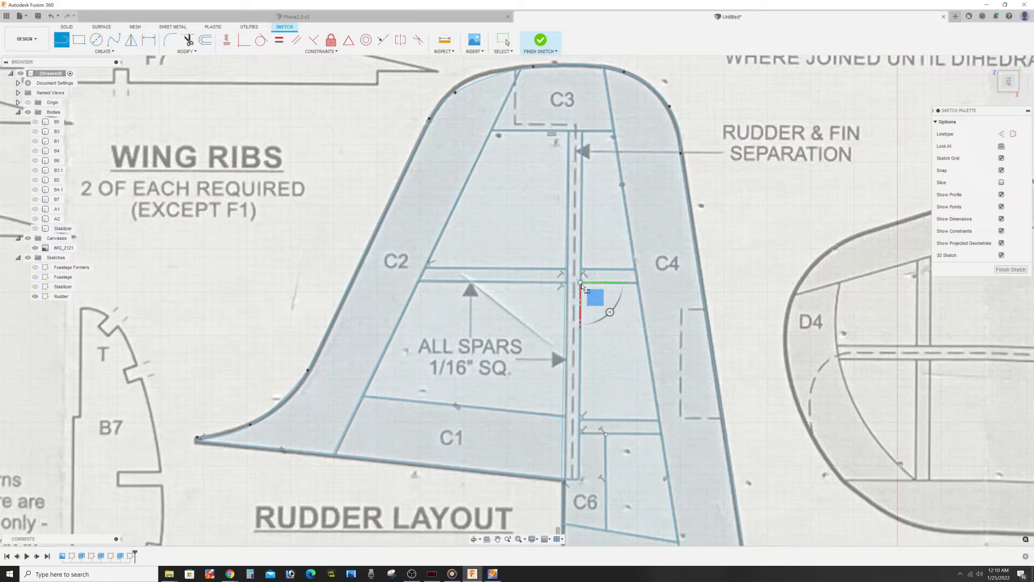
click(637, 282)
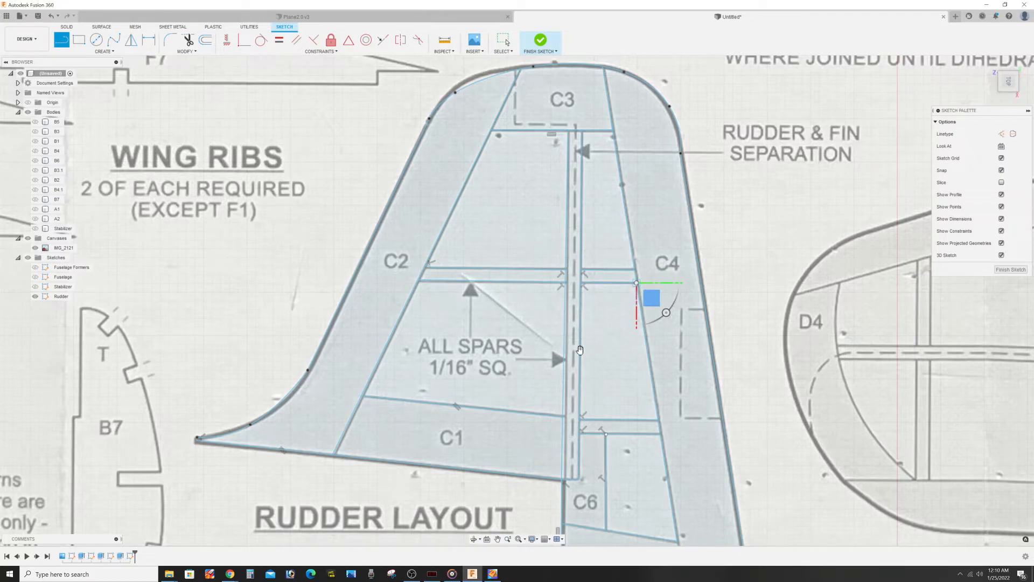
key(Escape)
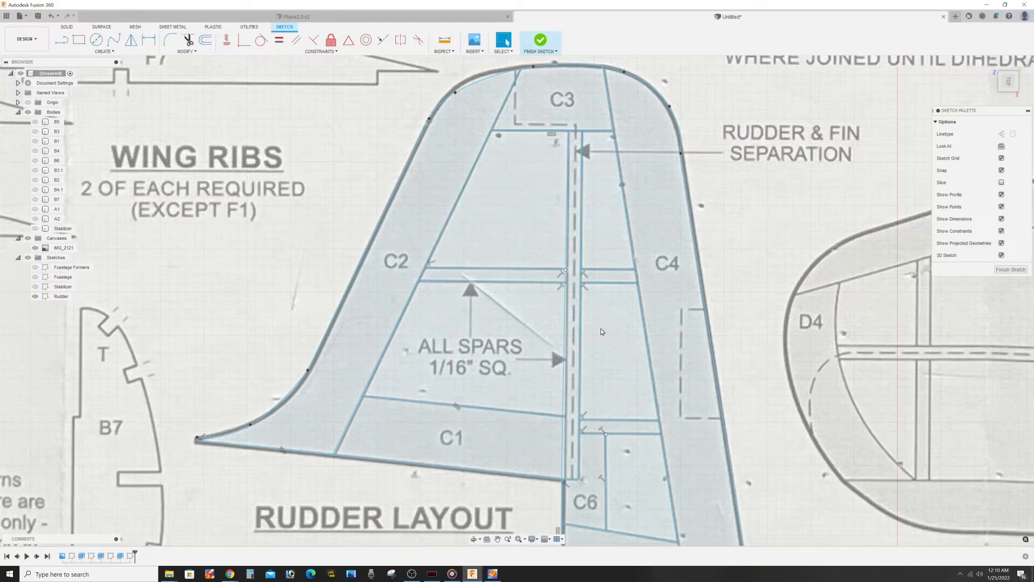
Move the outline curve's fit point at C2's upper rounded corner so the curve follows the plan.
middle_drag(591, 317, 573, 197)
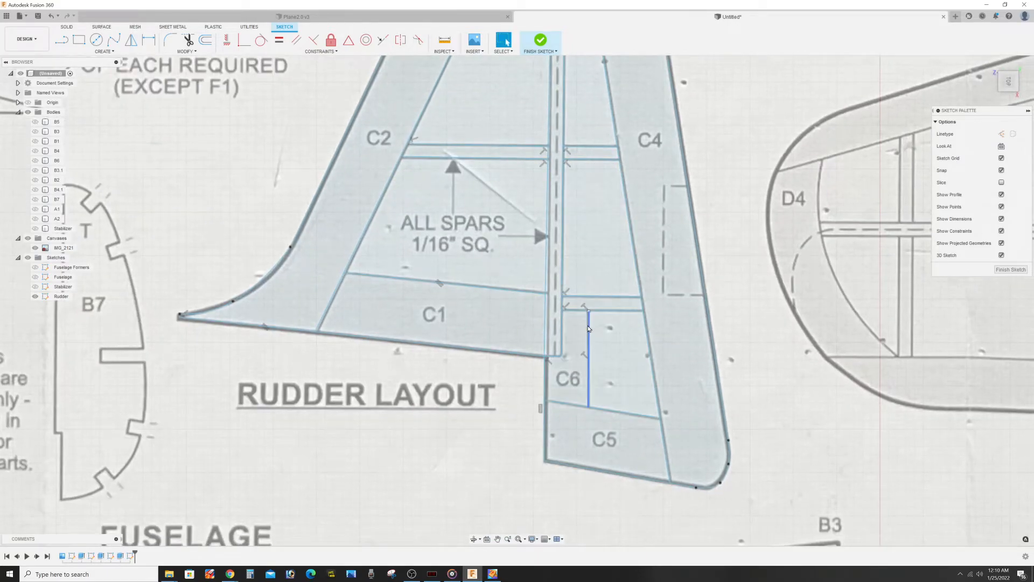
scroll(588, 329, up, 8)
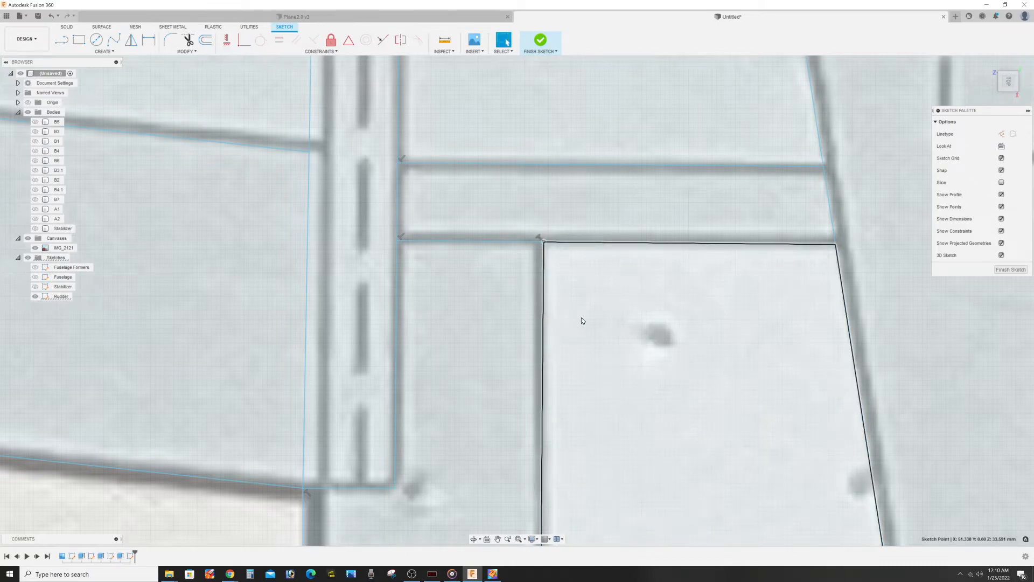
scroll(581, 316, down, 4)
scroll(550, 381, down, 5)
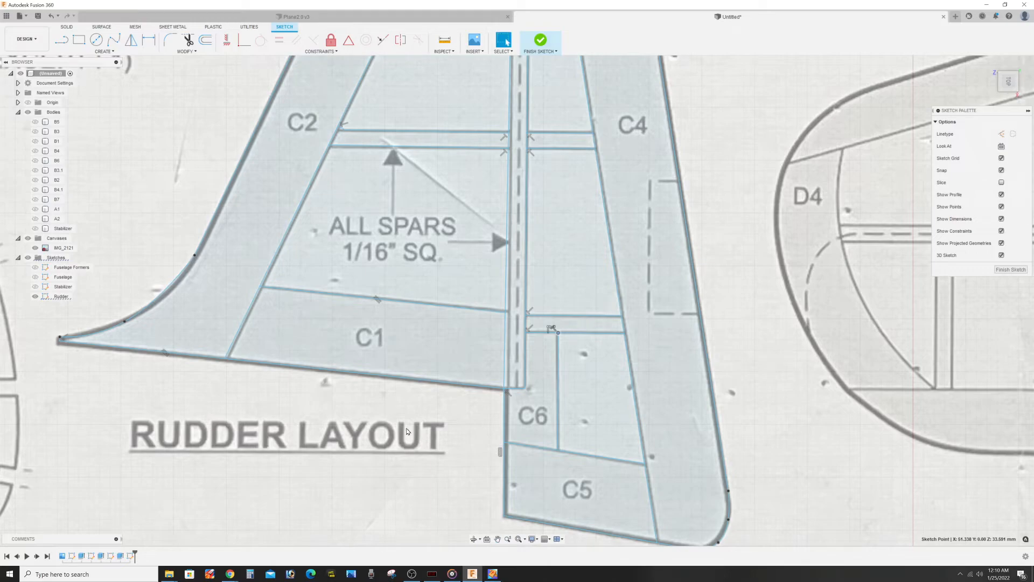
middle_drag(323, 420, 421, 543)
middle_drag(508, 208, 451, 439)
click(419, 273)
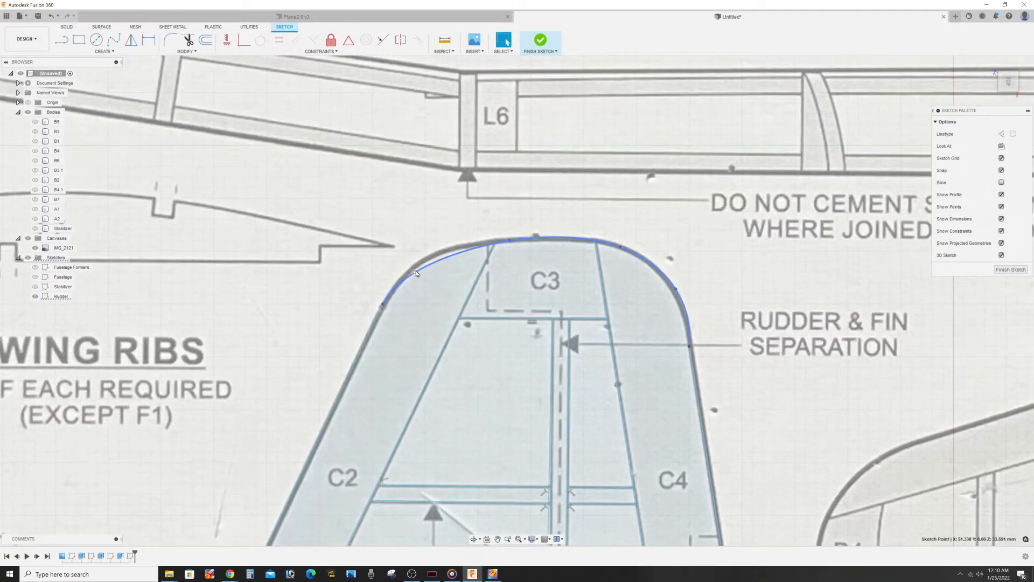
drag(415, 272, 429, 254)
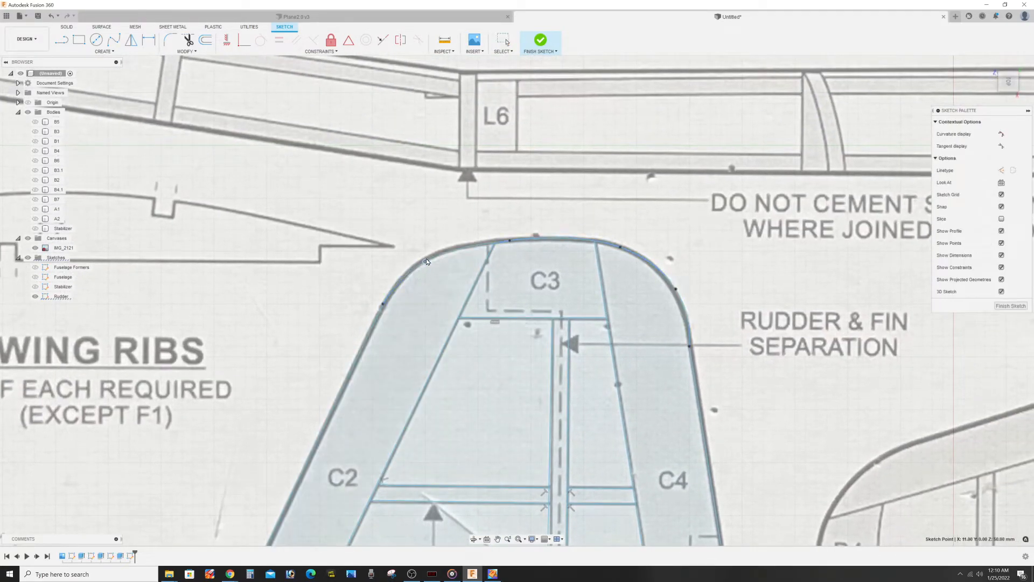
Move the outline curve's fit points along C3's upper edge and C4's rounded corner so the curve follows the plan.
click(516, 239)
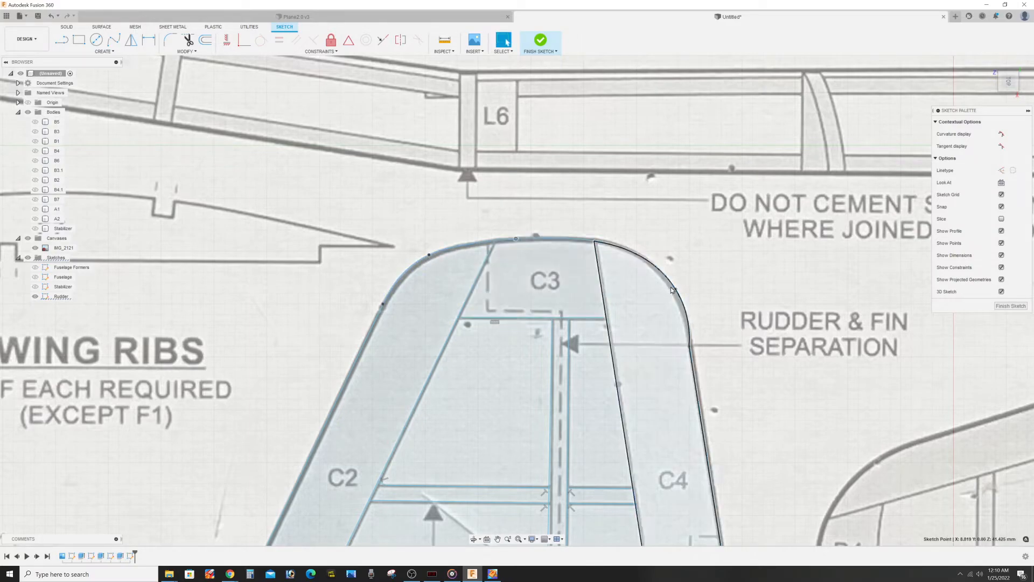
click(691, 344)
drag(693, 347, 696, 355)
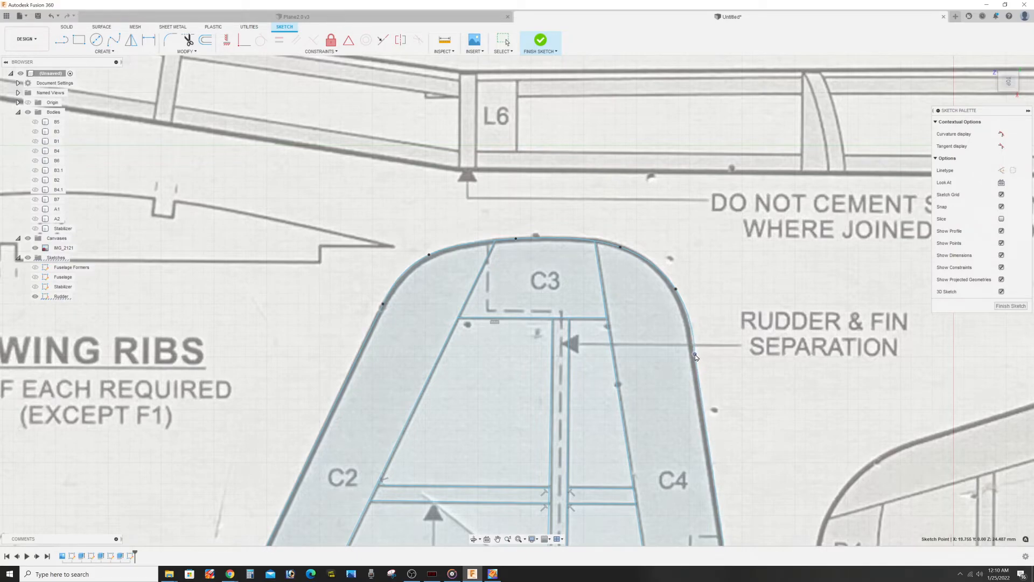
click(676, 289)
drag(674, 287, 671, 284)
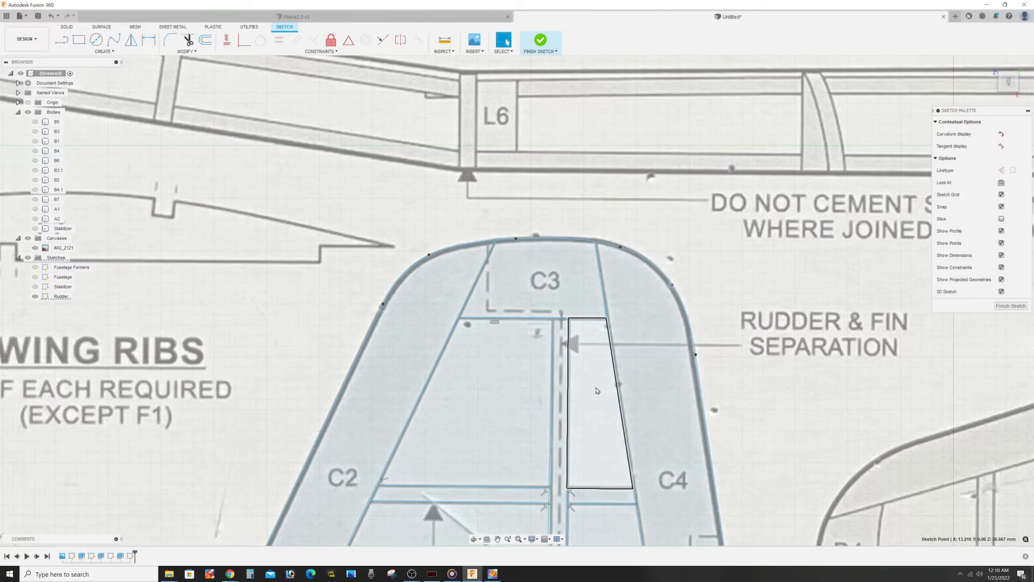
Nudge the vertical spar's edge beside C1 so it lines up with the plan.
middle_drag(596, 390, 587, 256)
middle_drag(644, 332, 556, 112)
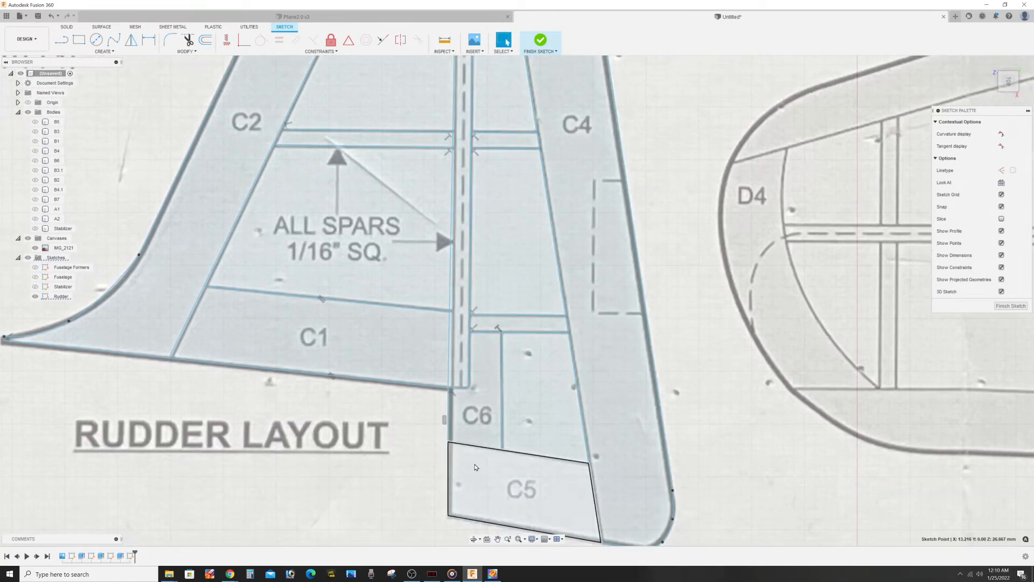
middle_drag(497, 475, 496, 395)
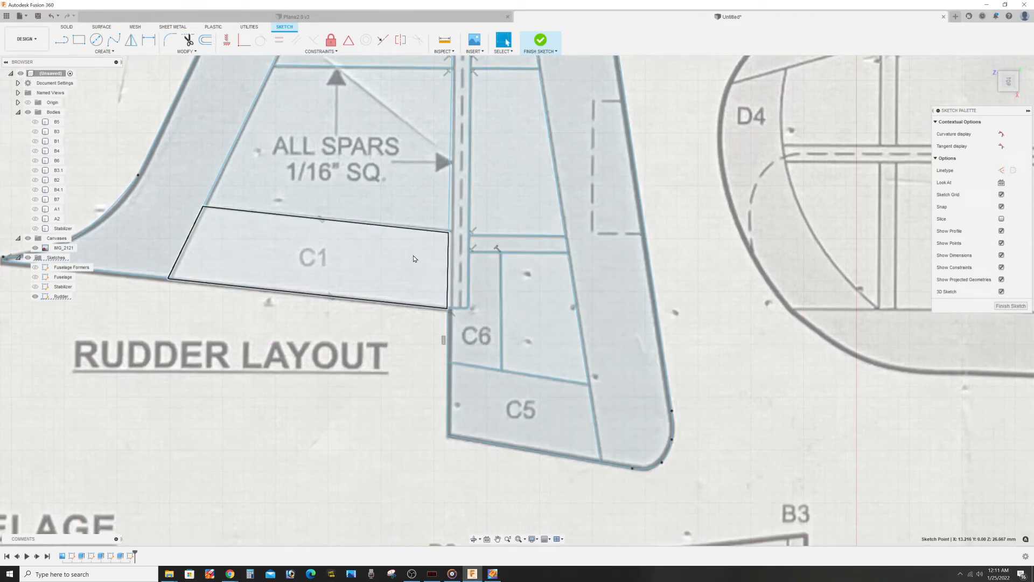
click(451, 262)
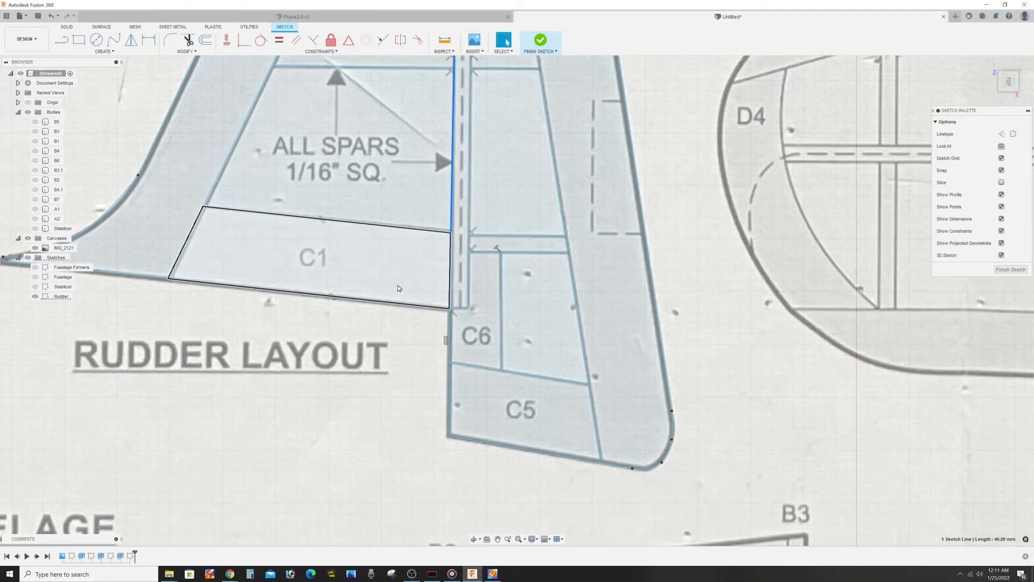
Extrude the profiles of parts C1 to C6 and all the spars 1.5 mm as a new body.
scroll(312, 188, down, 3)
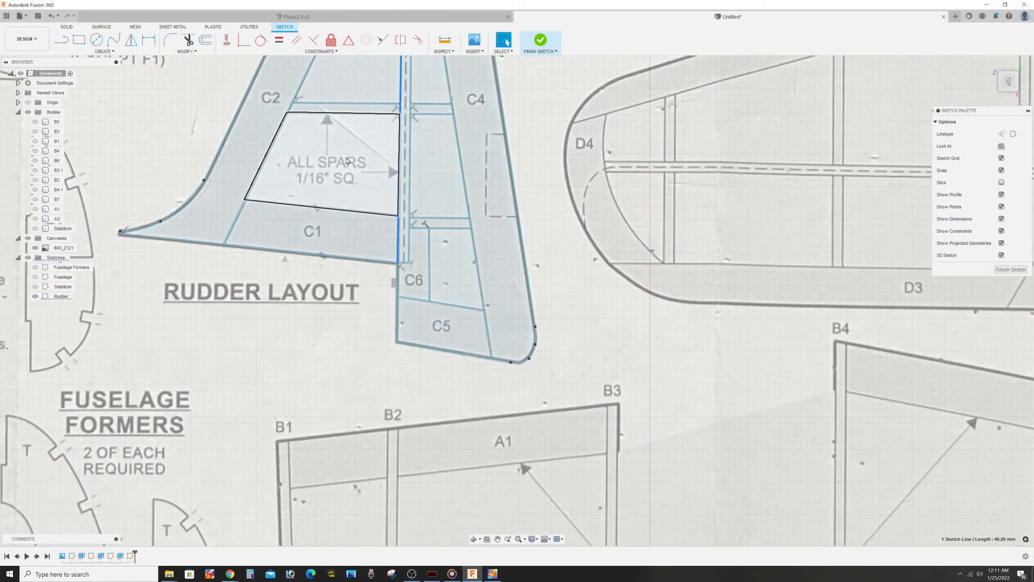
mouse_move(360, 181)
middle_down()
mouse_move(440, 321)
mouse_move(485, 330)
middle_up()
click(384, 287)
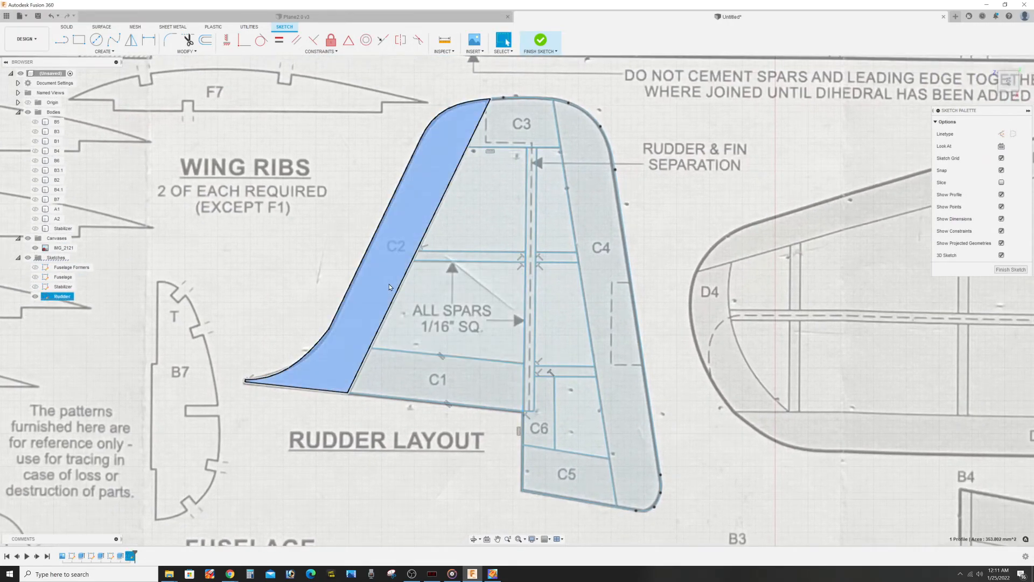
shift+click(522, 134)
shift+click(581, 170)
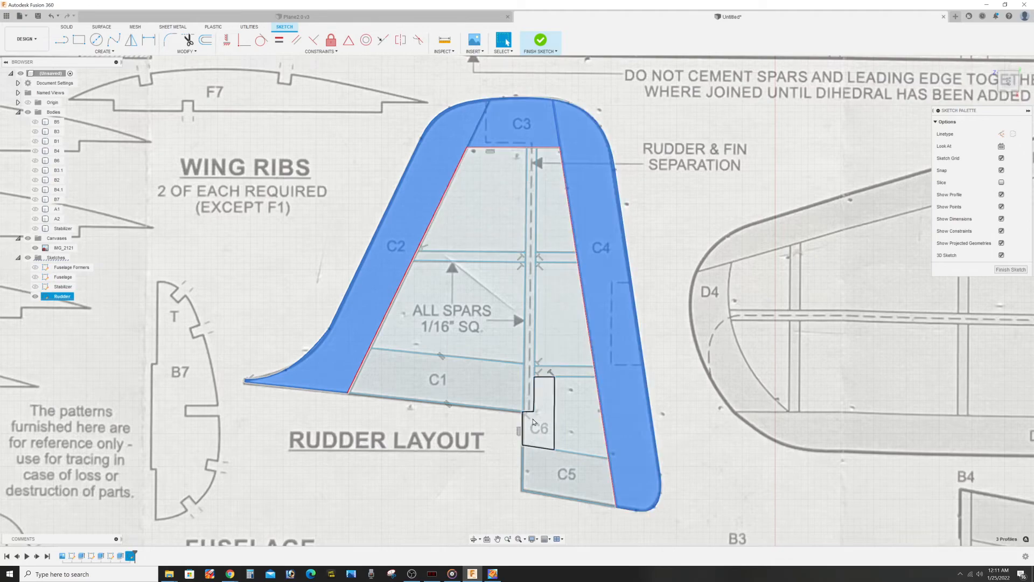
shift+click(566, 477)
shift+click(543, 410)
shift+click(566, 373)
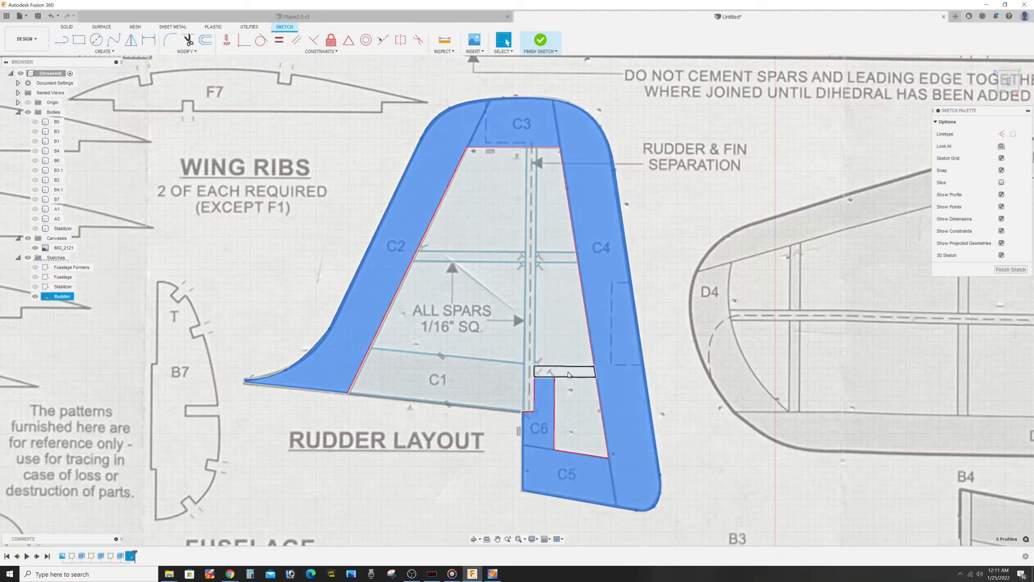
shift+click(536, 259)
shift+click(532, 280)
shift+click(469, 257)
shift+click(482, 382)
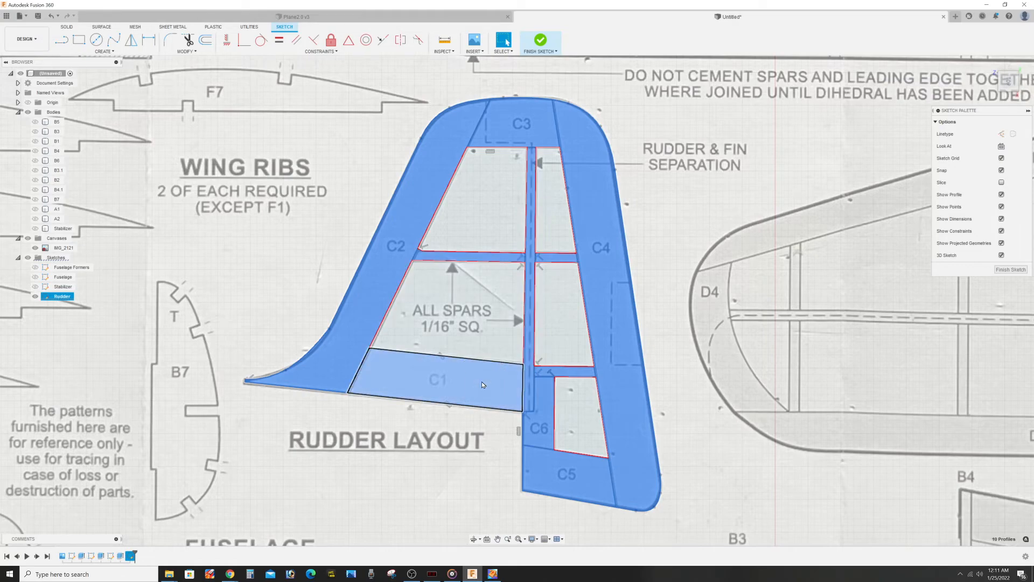
key(e)
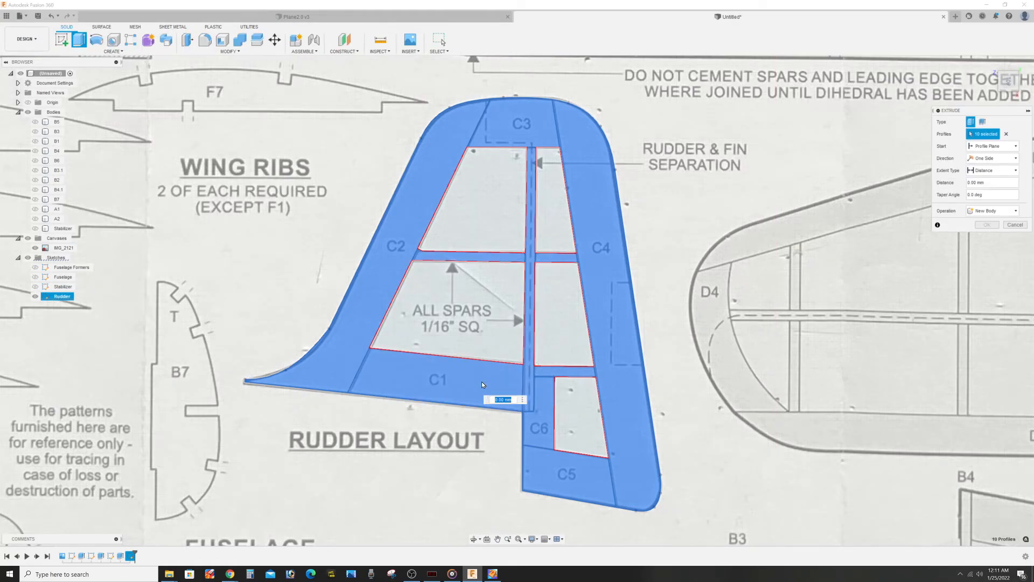
text(1.5)
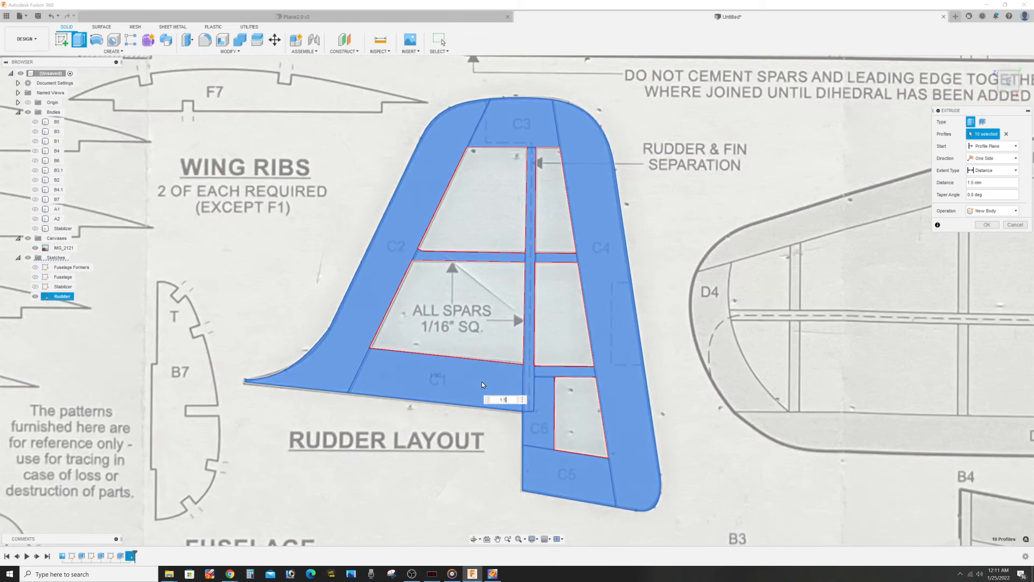
key(Return)
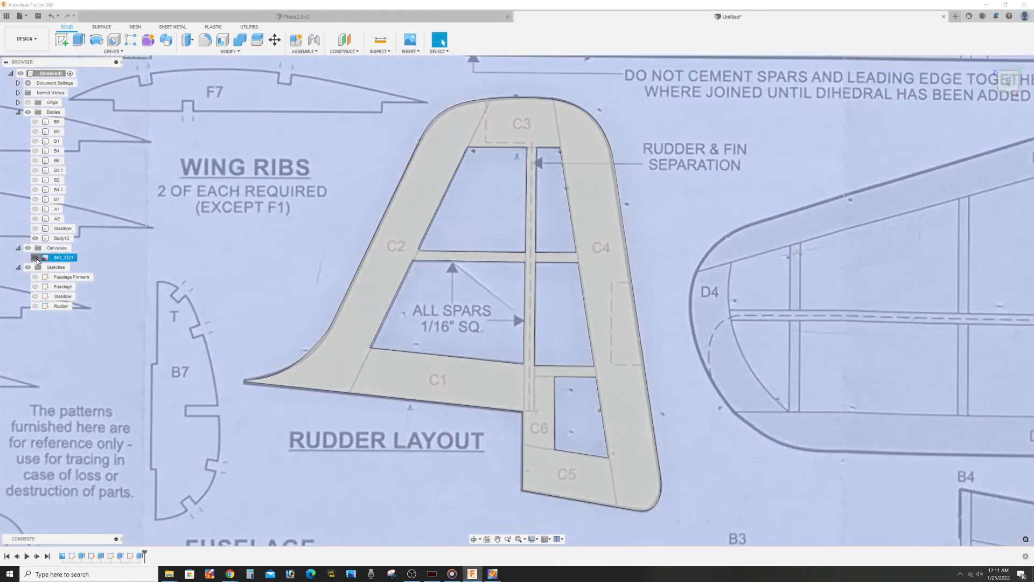
Examine the extruded rudder body with the plan canvas hidden, and show the canvas again.
click(35, 258)
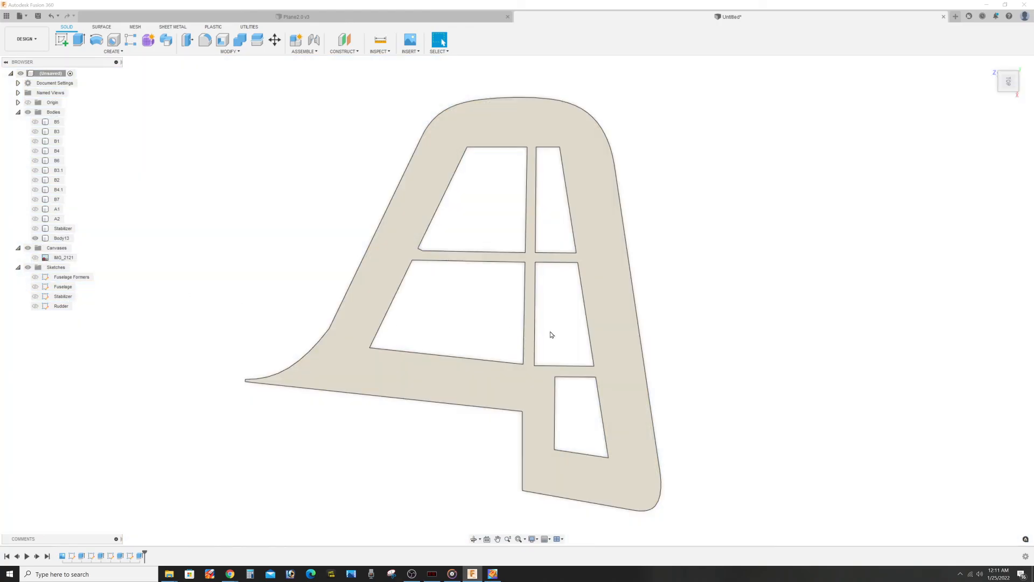
shift+middle_drag(686, 346, 700, 166)
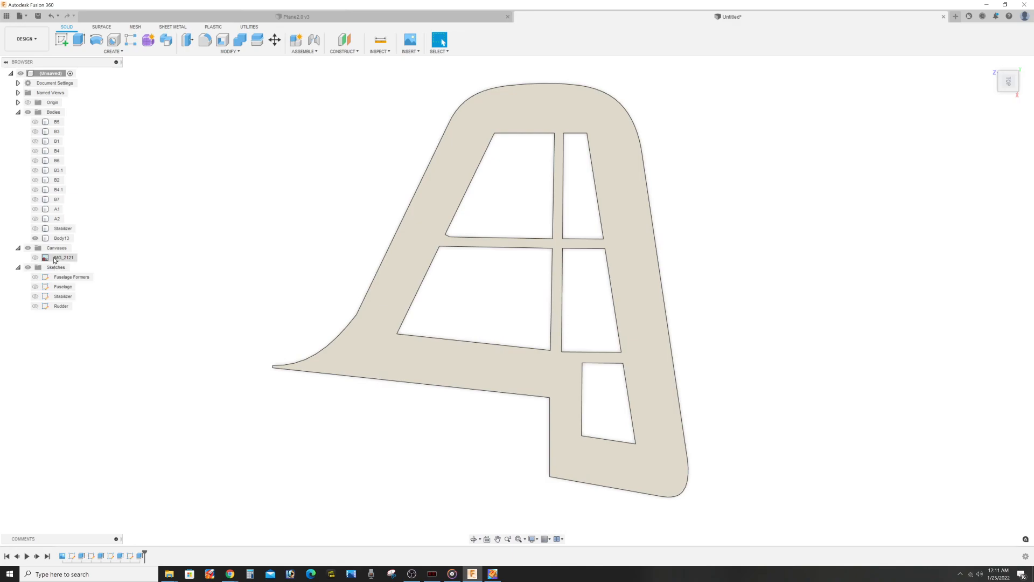
click(37, 259)
click(35, 258)
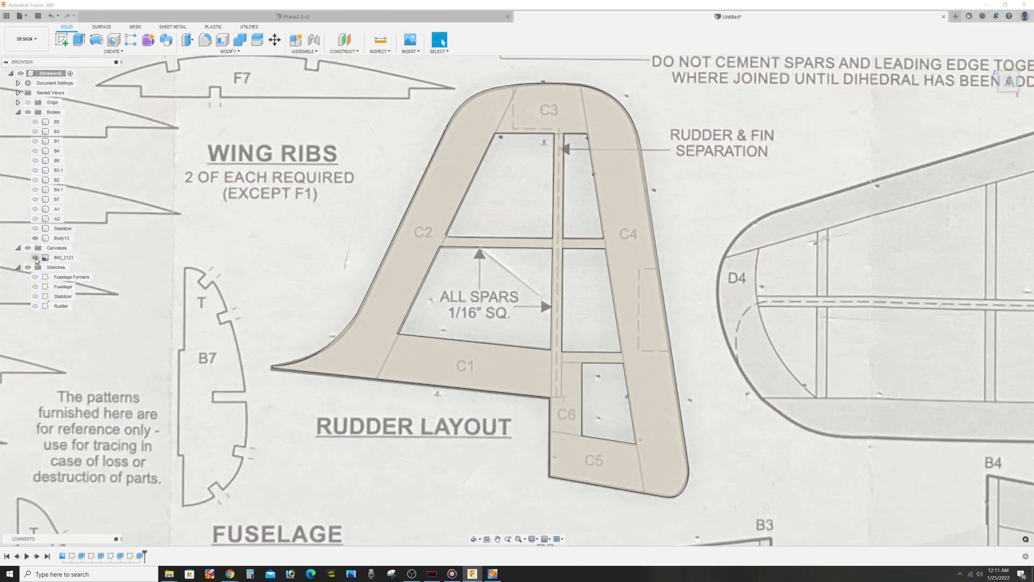